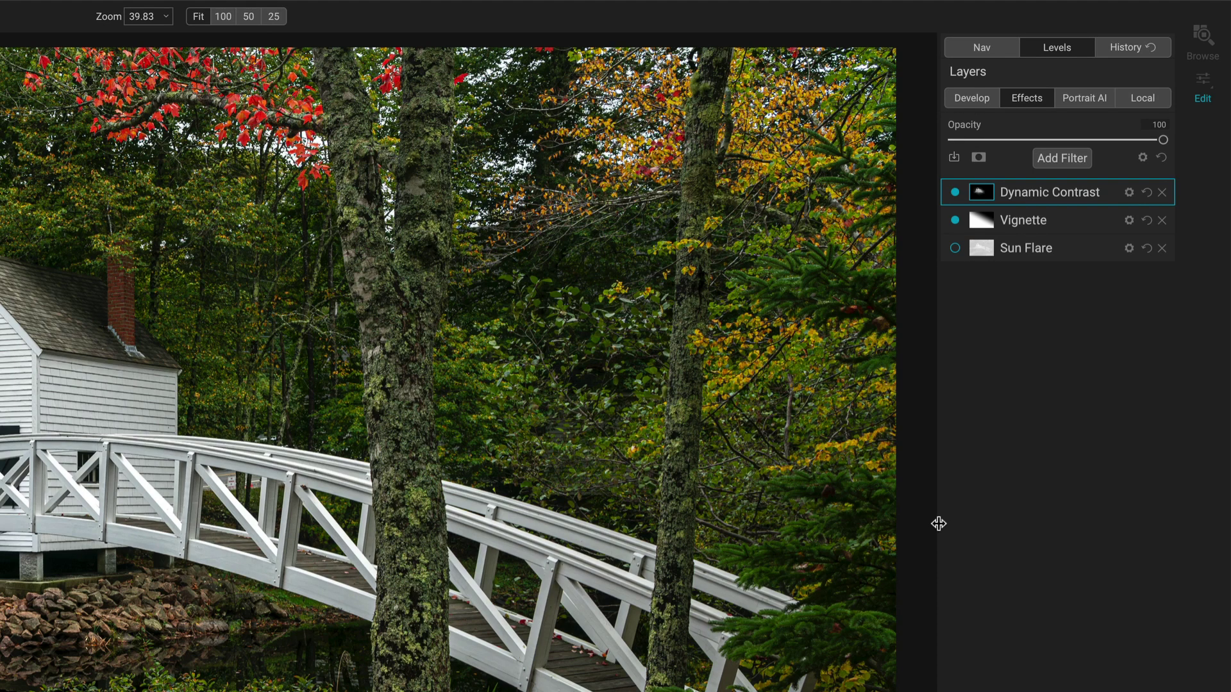
Step: Add a Sun Flare filter (Sun-Flare-01, amount 80) to the bridge photo
{"action": "left_click", "coordinate": [1054, 164]}
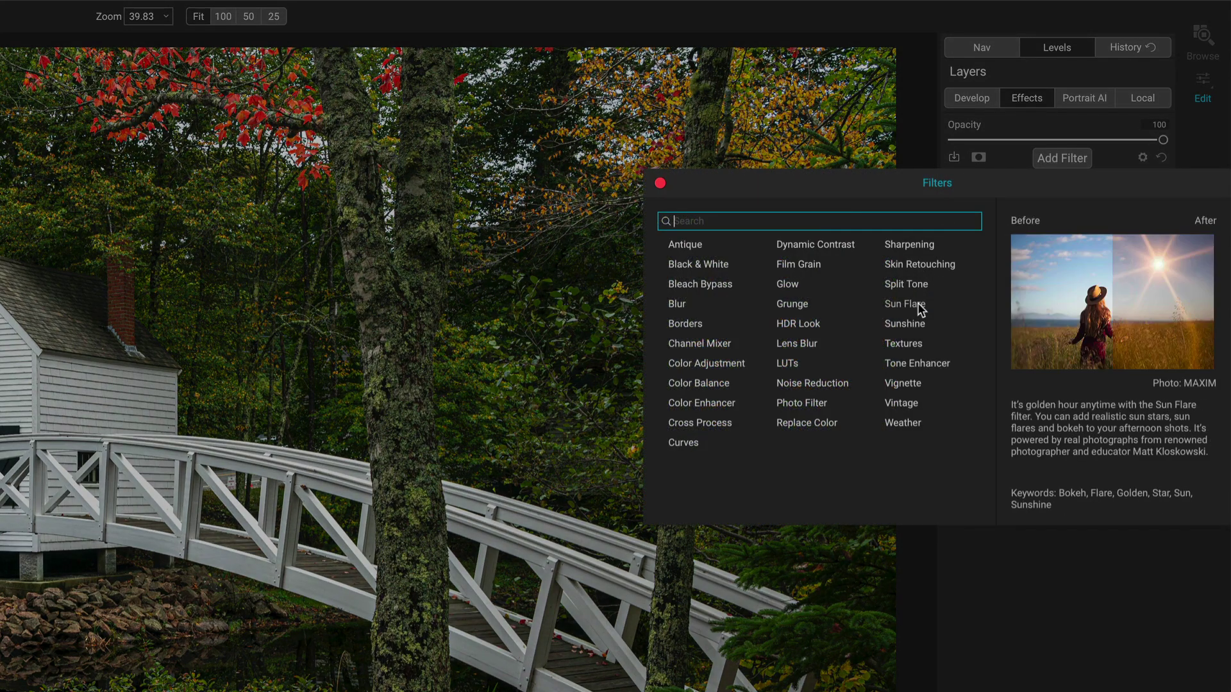
{"action": "left_click", "coordinate": [917, 303]}
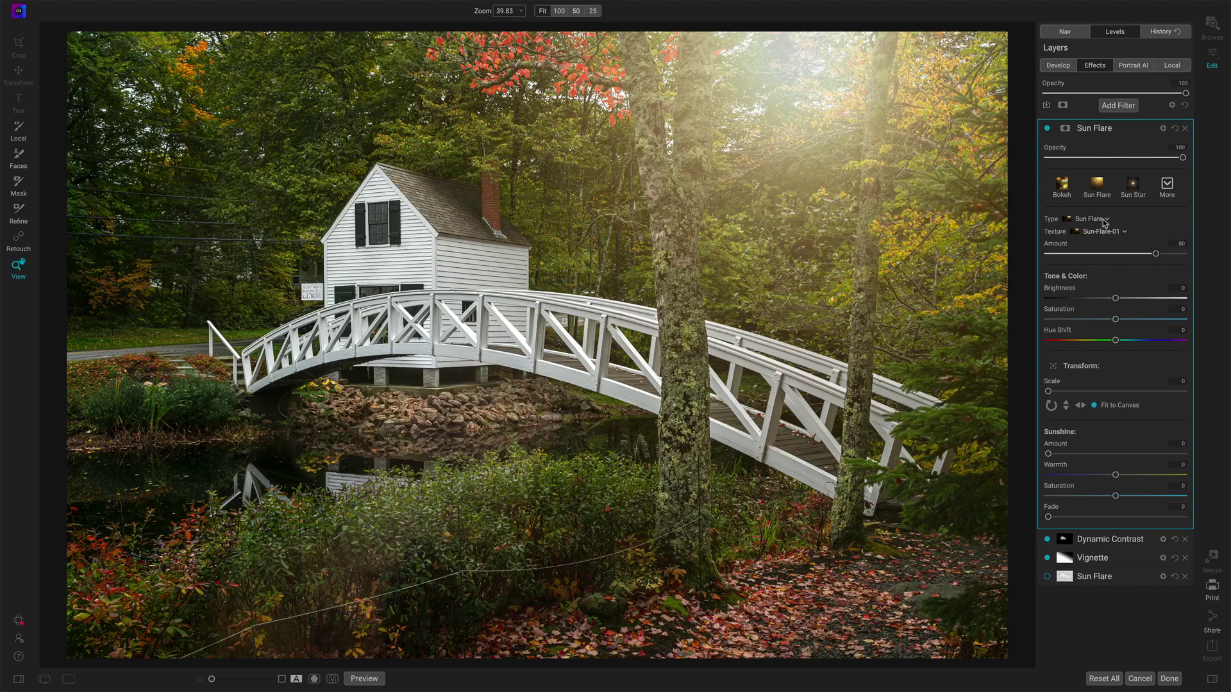
{"action": "left_click", "coordinate": [1098, 215]}
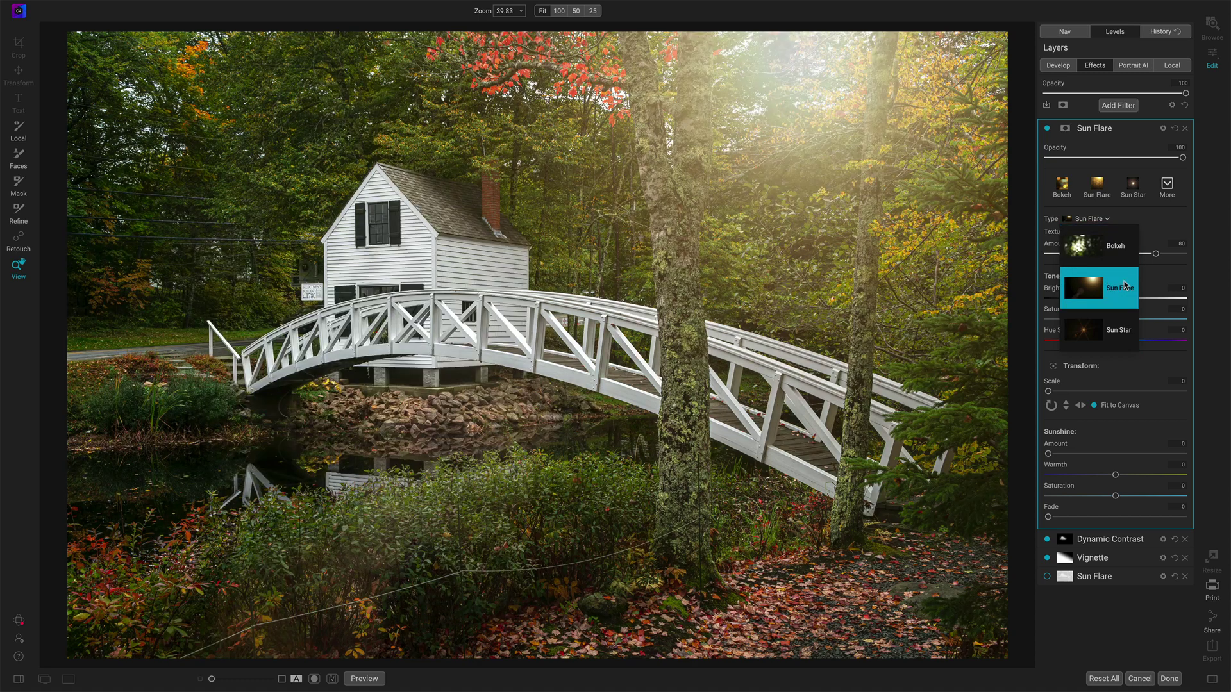
{"action": "left_click", "coordinate": [1125, 286]}
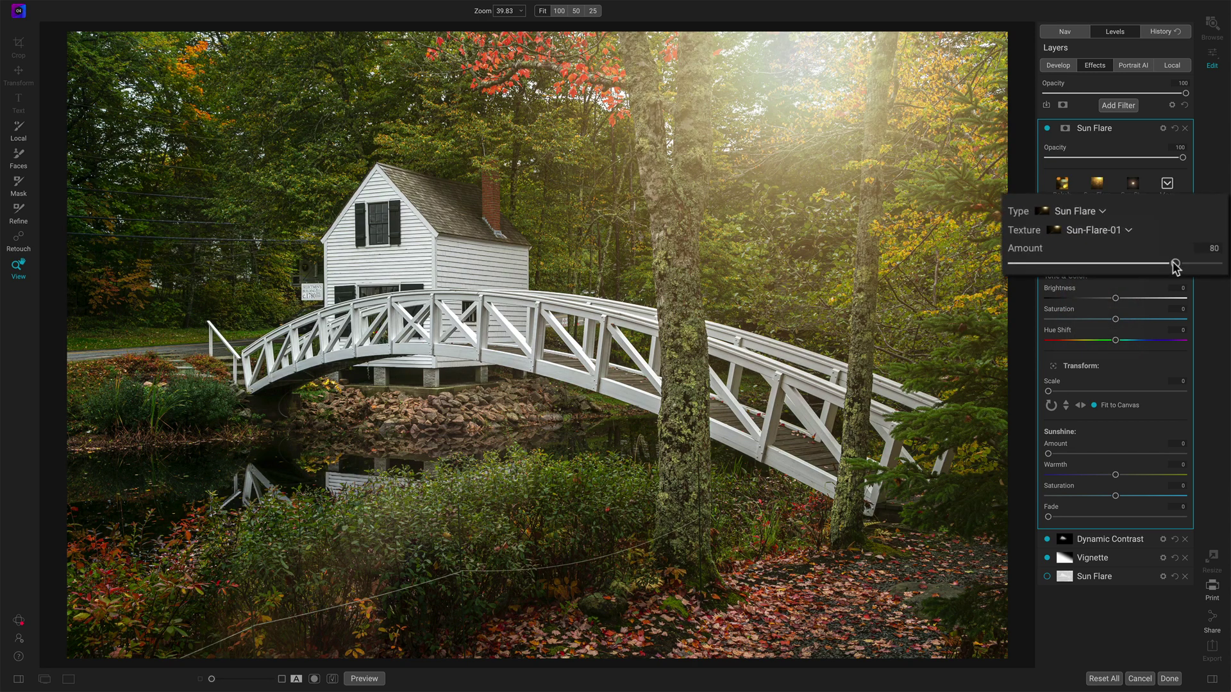
Step: Lower the flare amount to 71, try hue and brightness shifts, then reset saturation and hue to 0
{"action": "mouse_move", "coordinate": [1175, 263]}
{"action": "left_mouse_down"}
{"action": "mouse_move", "coordinate": [1066, 264]}
{"action": "mouse_move", "coordinate": [1173, 268]}
{"action": "mouse_move", "coordinate": [1071, 269]}
{"action": "mouse_move", "coordinate": [1158, 270]}
{"action": "left_mouse_up"}
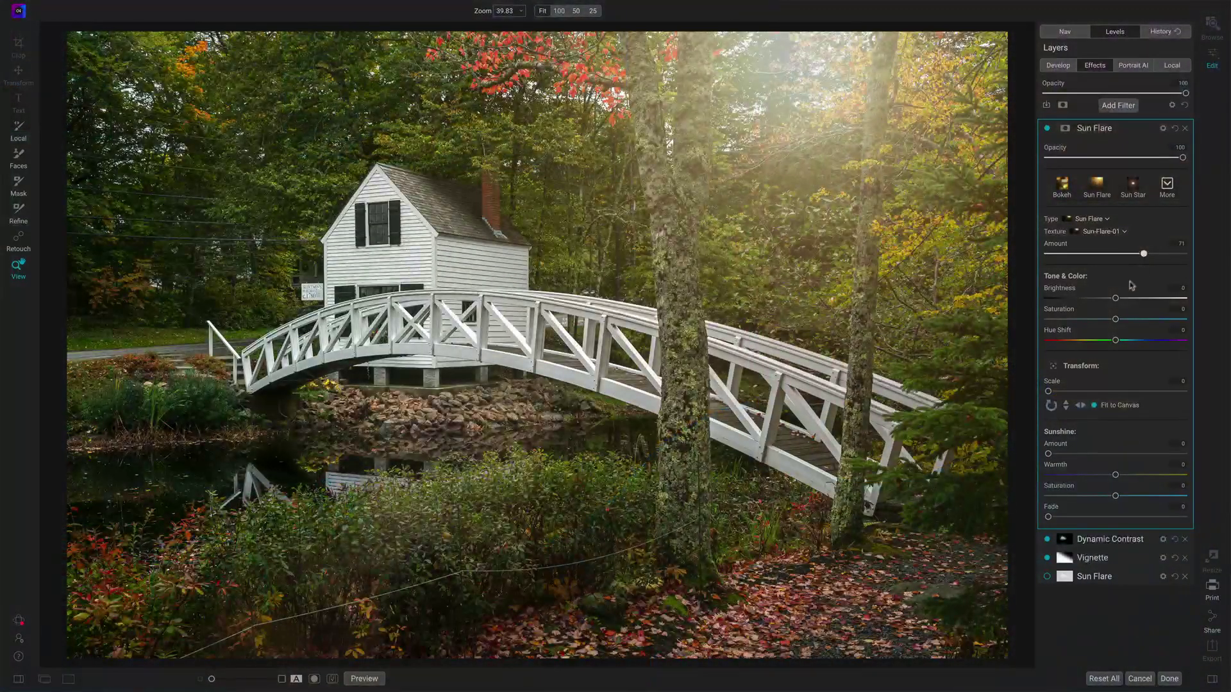
{"action": "mouse_move", "coordinate": [1115, 340]}
{"action": "left_mouse_down"}
{"action": "mouse_move", "coordinate": [1116, 354]}
{"action": "mouse_move", "coordinate": [1022, 362]}
{"action": "mouse_move", "coordinate": [1038, 350]}
{"action": "mouse_move", "coordinate": [1124, 360]}
{"action": "mouse_move", "coordinate": [1114, 360]}
{"action": "left_mouse_up"}
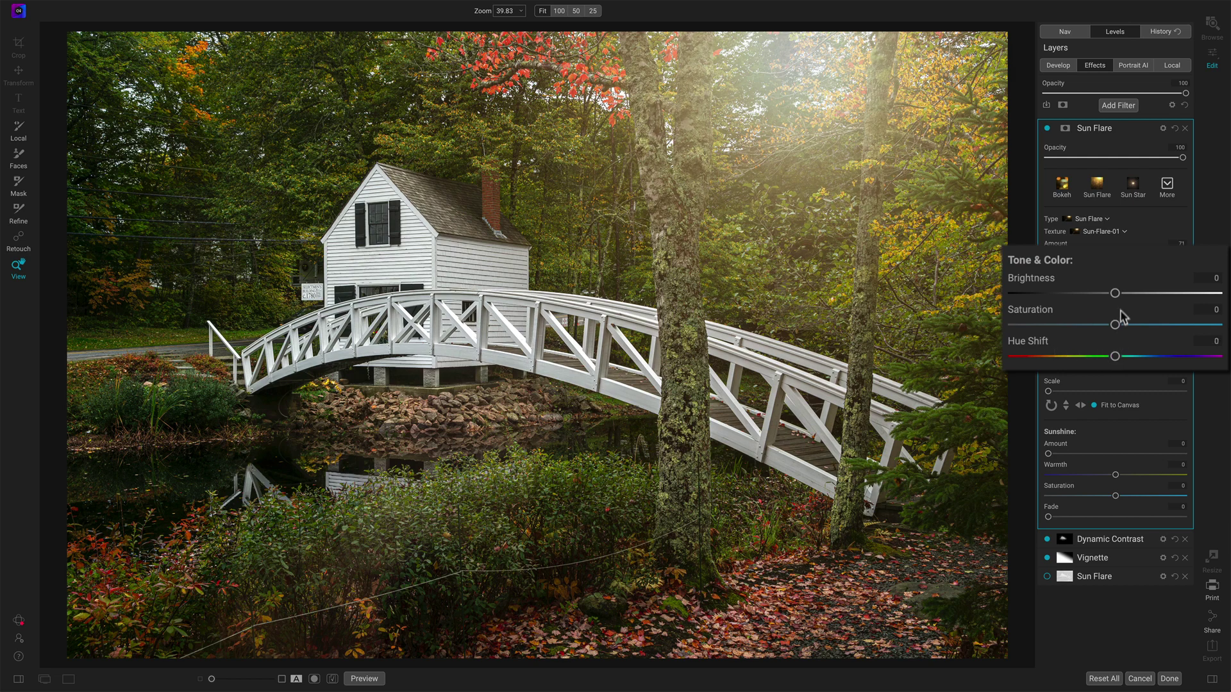
{"action": "left_click_drag", "start_coordinate": [1115, 294], "coordinate": [1186, 327]}
{"action": "left_click_drag", "start_coordinate": [1115, 357], "coordinate": [1049, 324]}
{"action": "double_click", "coordinate": [1043, 314]}
{"action": "double_click", "coordinate": [1039, 341]}
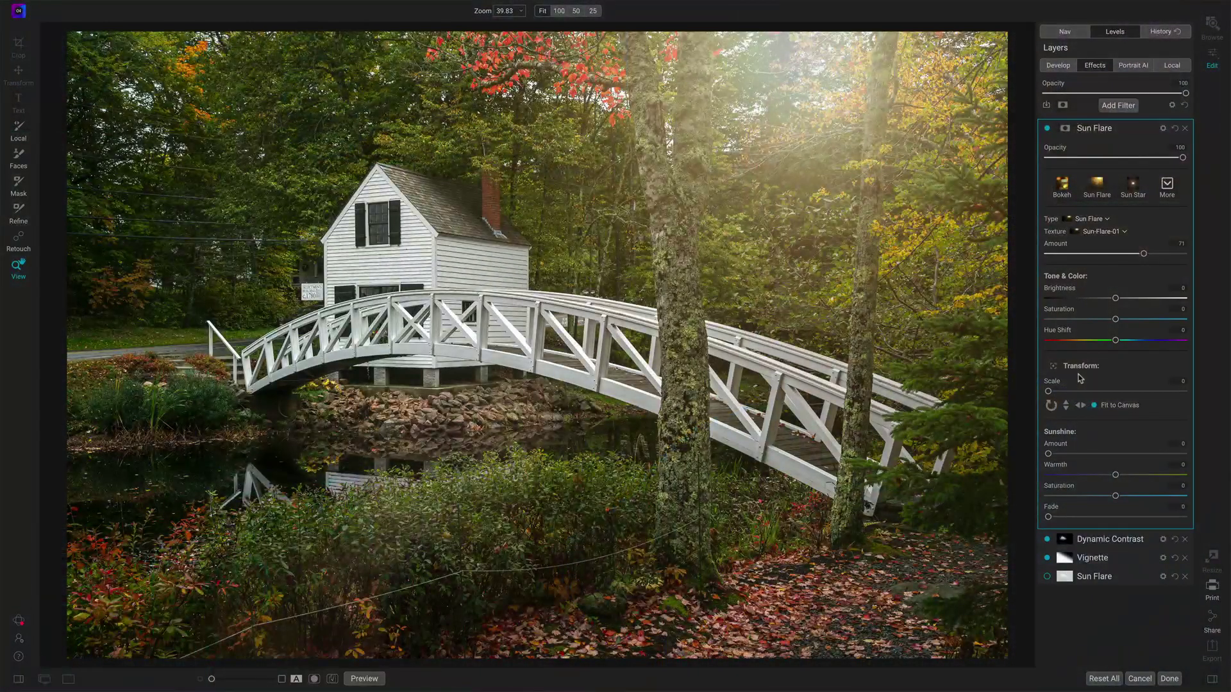
Step: Zoom out and drag the flare's glow behind the tall central tree
{"action": "key", "text": "ctrl+minus"}
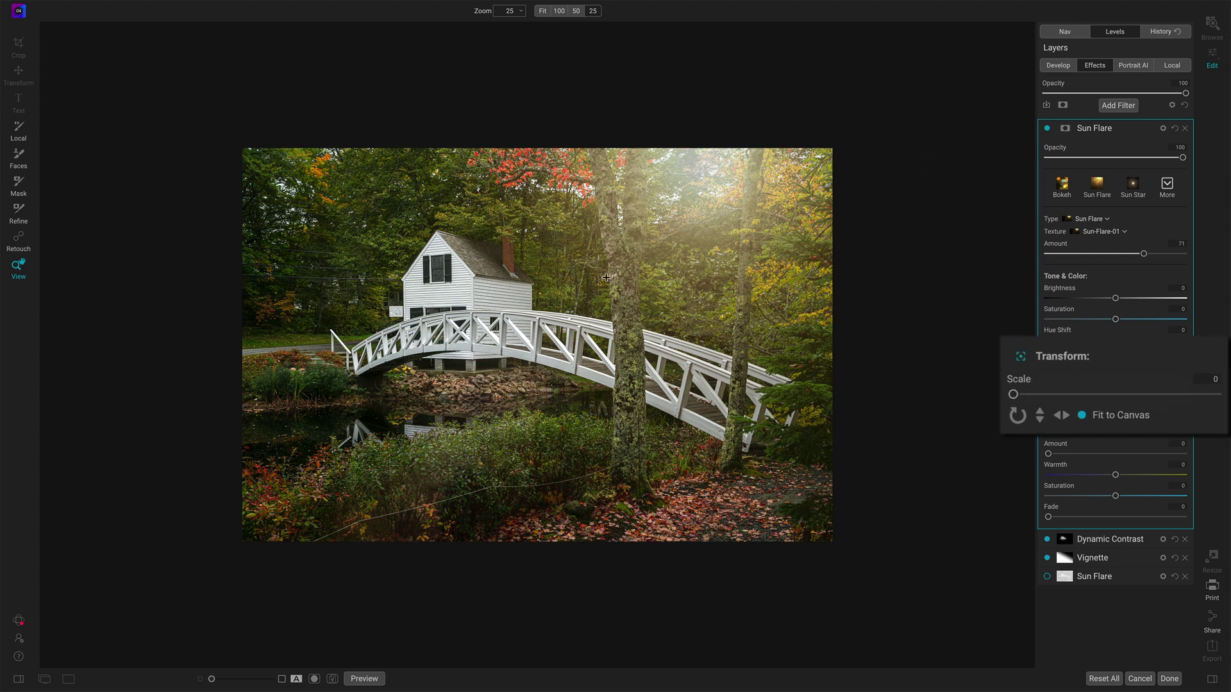
{"action": "left_click_drag", "start_coordinate": [607, 278], "coordinate": [509, 446]}
Step: Switch the flare texture to Sun-Flare-03 and drag its glow to the photo's top centre
{"action": "left_click", "coordinate": [1098, 232]}
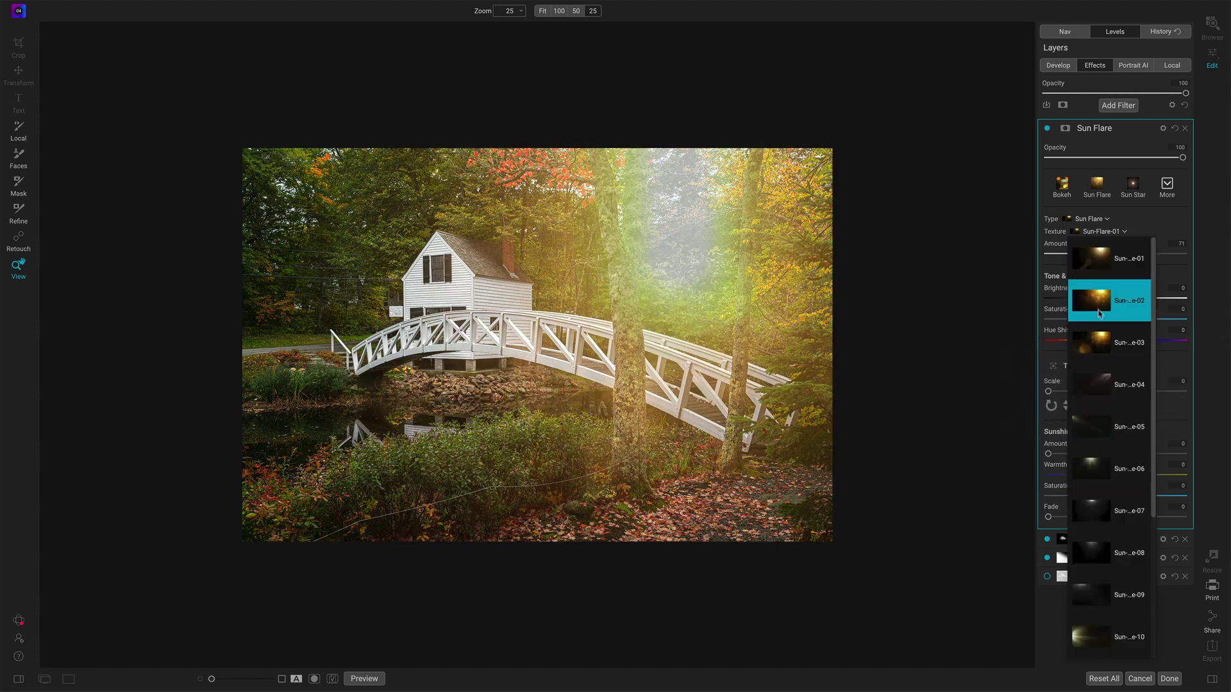
{"action": "left_click", "coordinate": [1097, 345]}
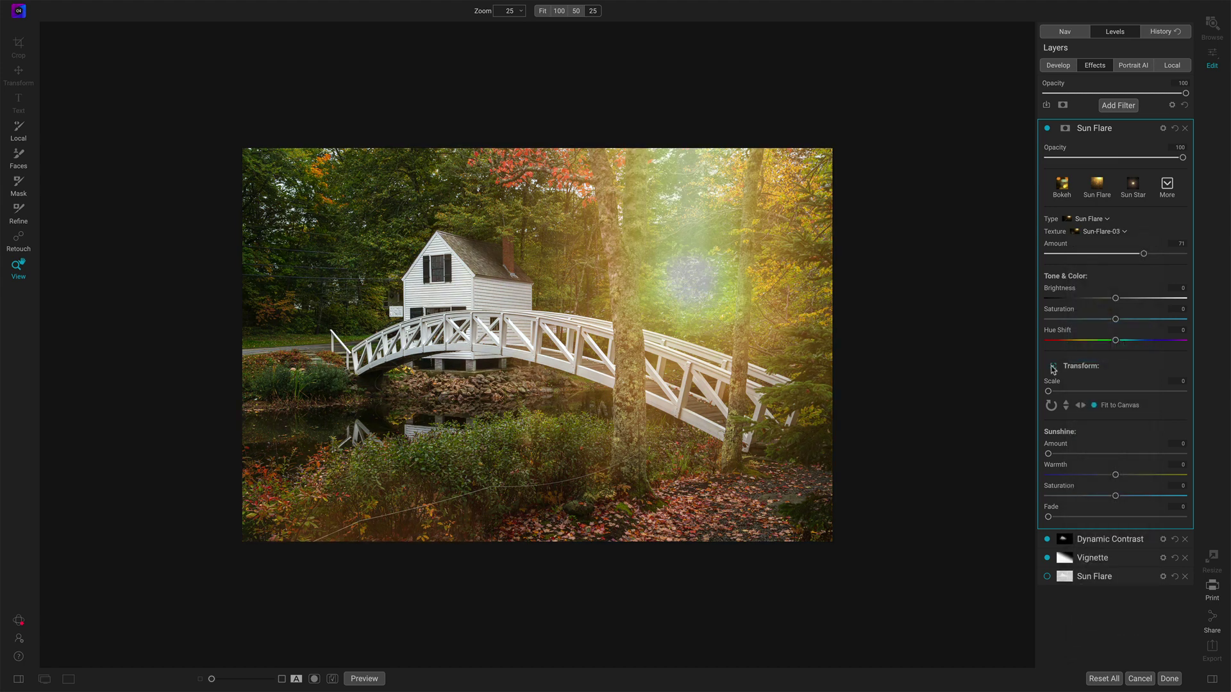
{"action": "left_click_drag", "start_coordinate": [693, 284], "coordinate": [532, 234]}
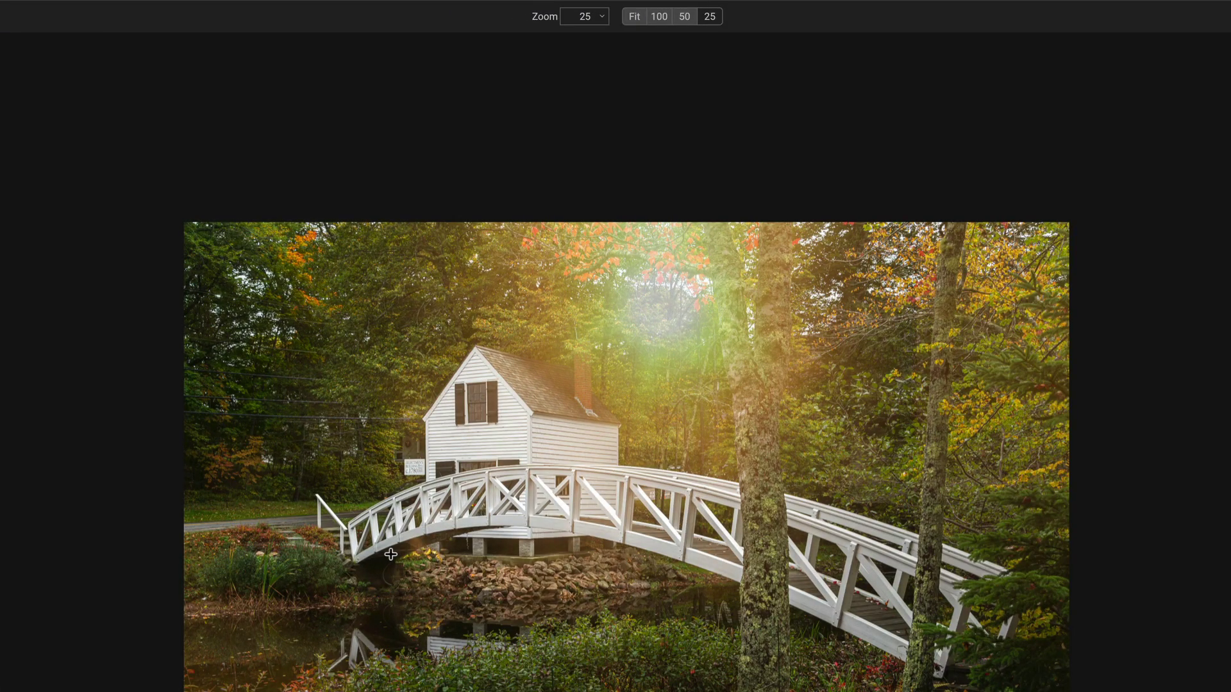
{"action": "left_click_drag", "start_coordinate": [390, 554], "coordinate": [585, 537]}
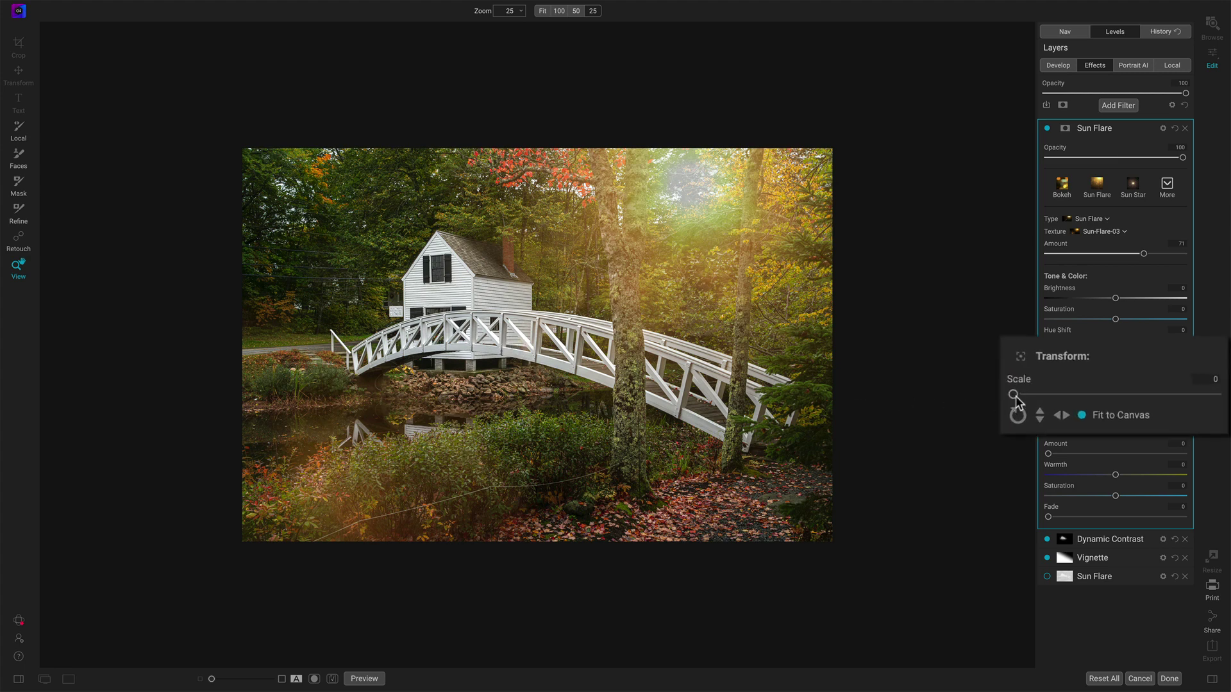
Step: Experiment with flare scale, rotate and flip, then reset scale to 0 and place the glow upper left
{"action": "mouse_move", "coordinate": [1015, 396]}
{"action": "left_mouse_down"}
{"action": "mouse_move", "coordinate": [1187, 394]}
{"action": "mouse_move", "coordinate": [1028, 393]}
{"action": "left_mouse_up"}
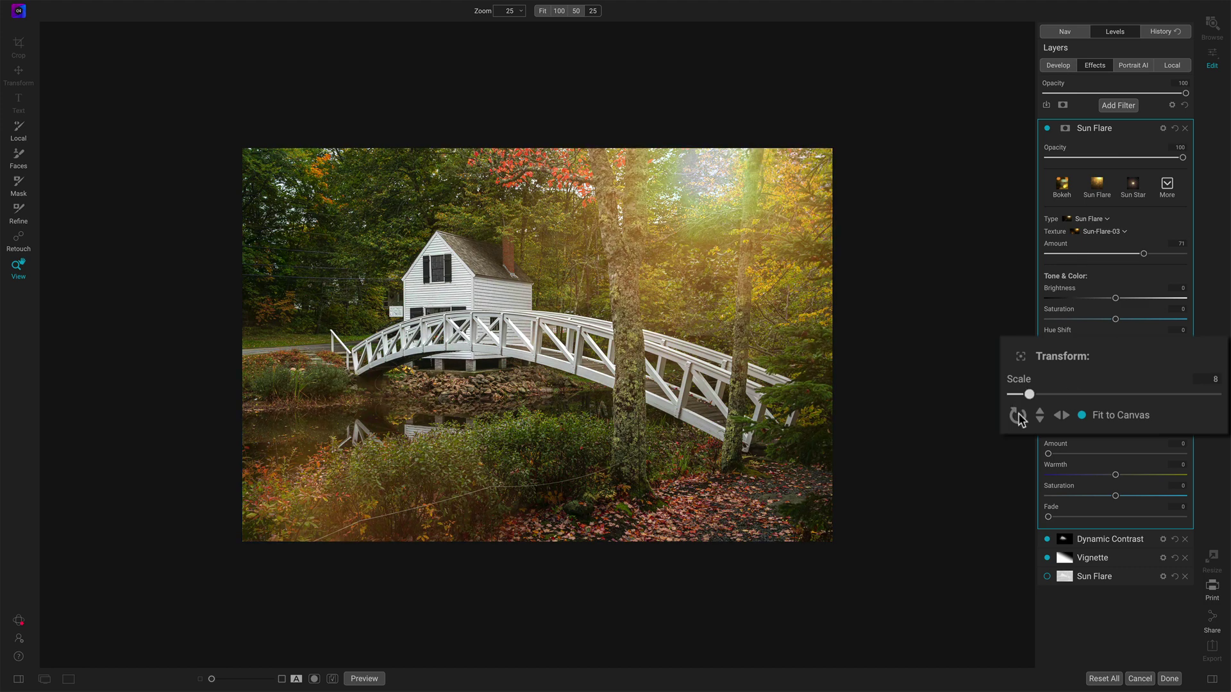
{"action": "left_click", "coordinate": [1018, 416]}
{"action": "left_click", "coordinate": [1018, 416]}
{"action": "left_click", "coordinate": [1018, 416]}
{"action": "left_click", "coordinate": [1018, 417]}
{"action": "left_click", "coordinate": [1061, 415]}
{"action": "left_click", "coordinate": [1040, 416]}
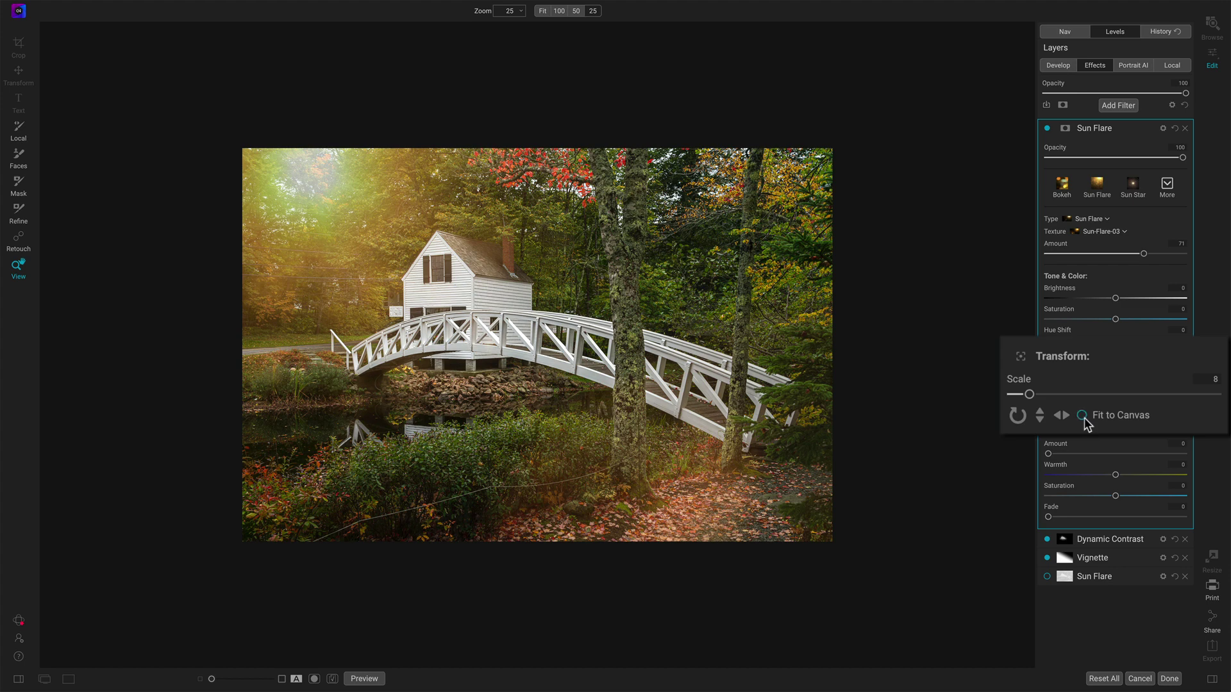
{"action": "left_click_drag", "start_coordinate": [1028, 394], "coordinate": [1012, 395]}
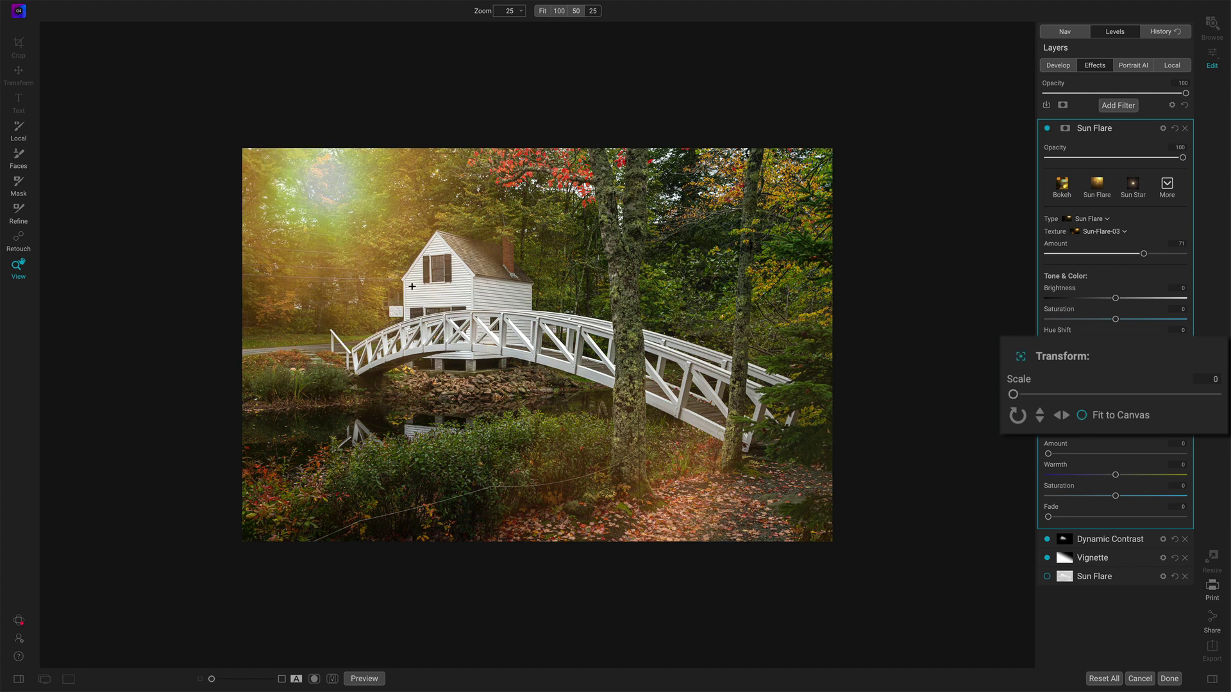
{"action": "left_click_drag", "start_coordinate": [412, 287], "coordinate": [962, 423]}
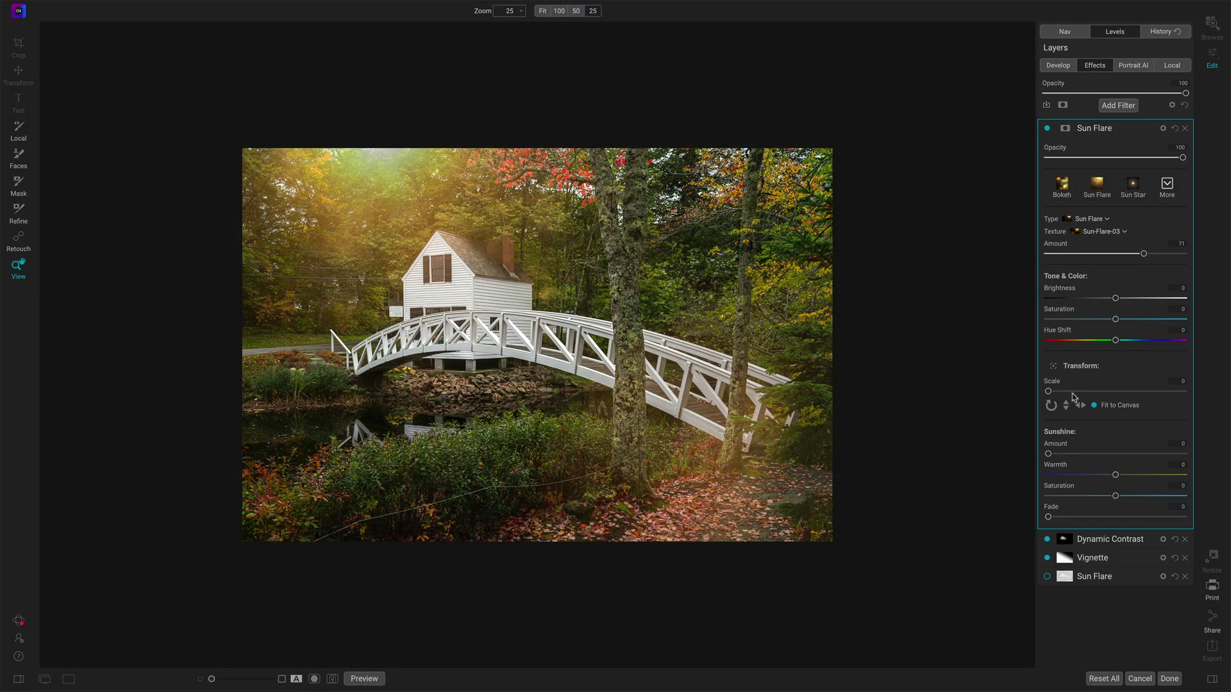
Step: Reset the Sun Flare filter to its defaults and fit the photo to the canvas
{"action": "left_click", "coordinate": [1071, 391]}
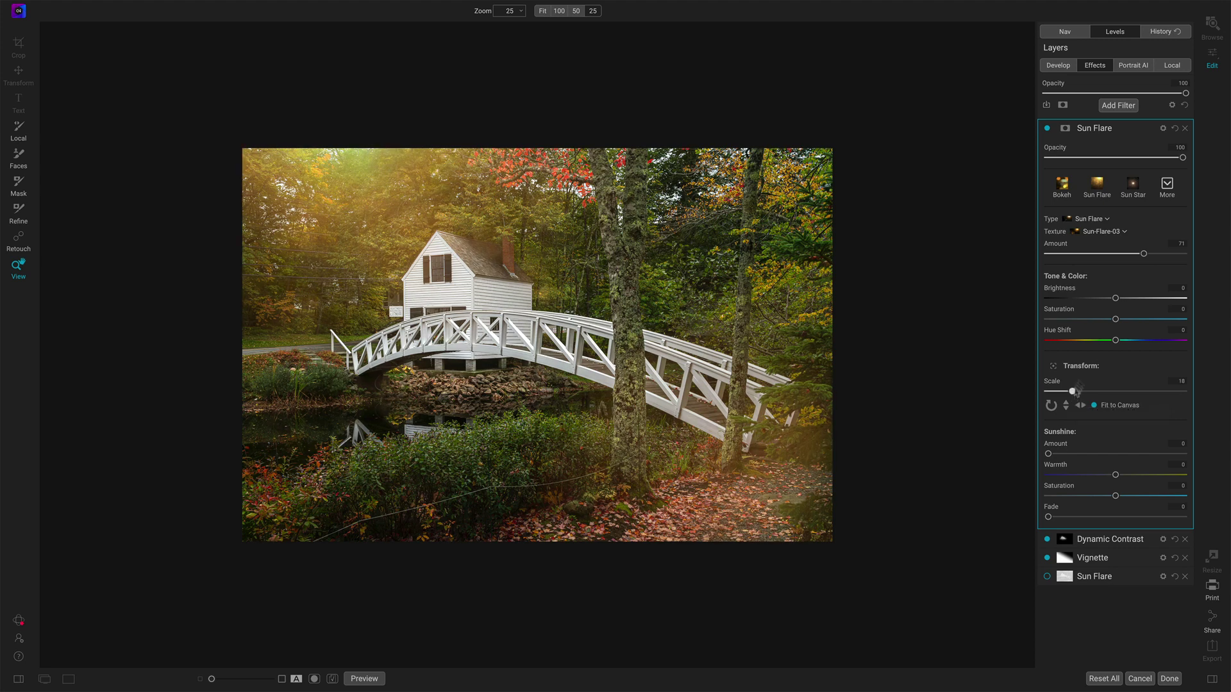
{"action": "left_click", "coordinate": [1175, 129]}
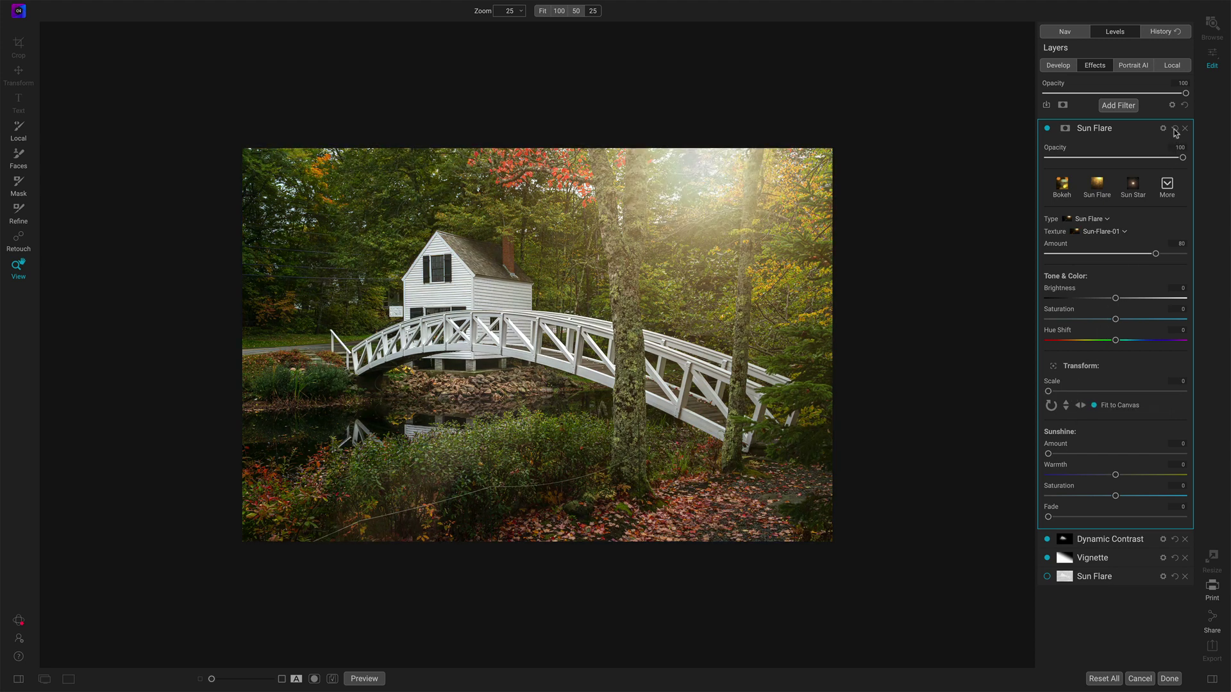
{"action": "left_click", "coordinate": [903, 168]}
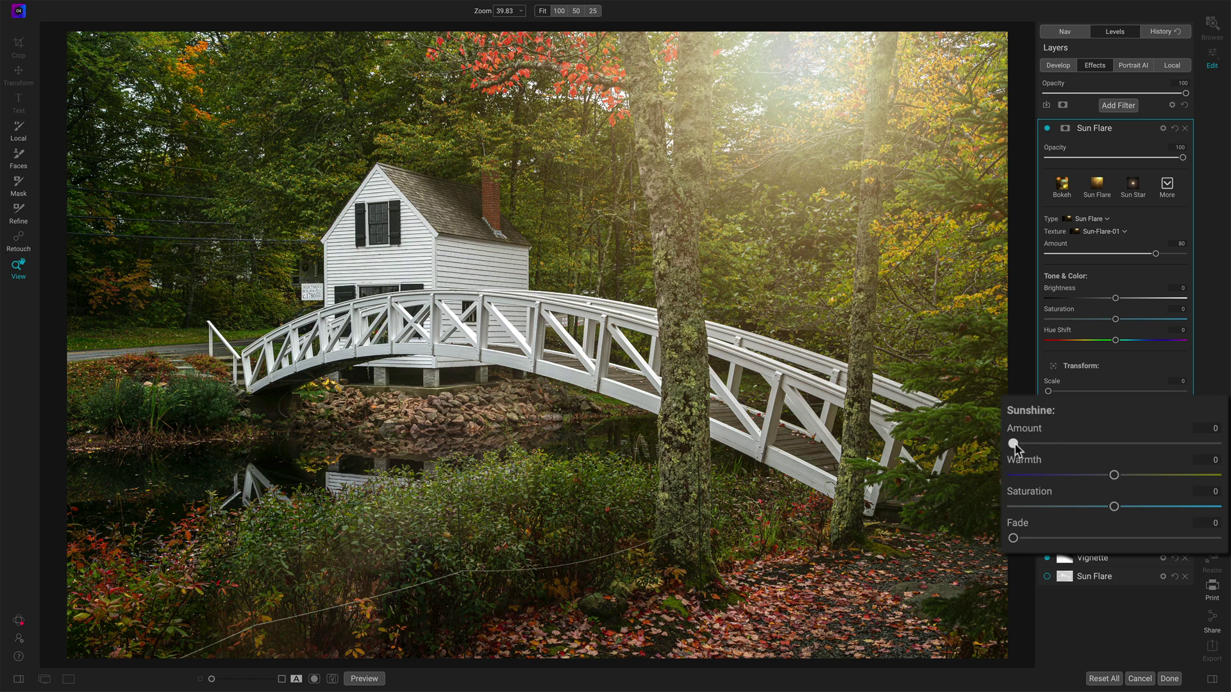
Step: Set Sunshine amount to 47 and fade to 16, resetting warmth after trial tweaks
{"action": "left_click_drag", "start_coordinate": [1014, 446], "coordinate": [1109, 453]}
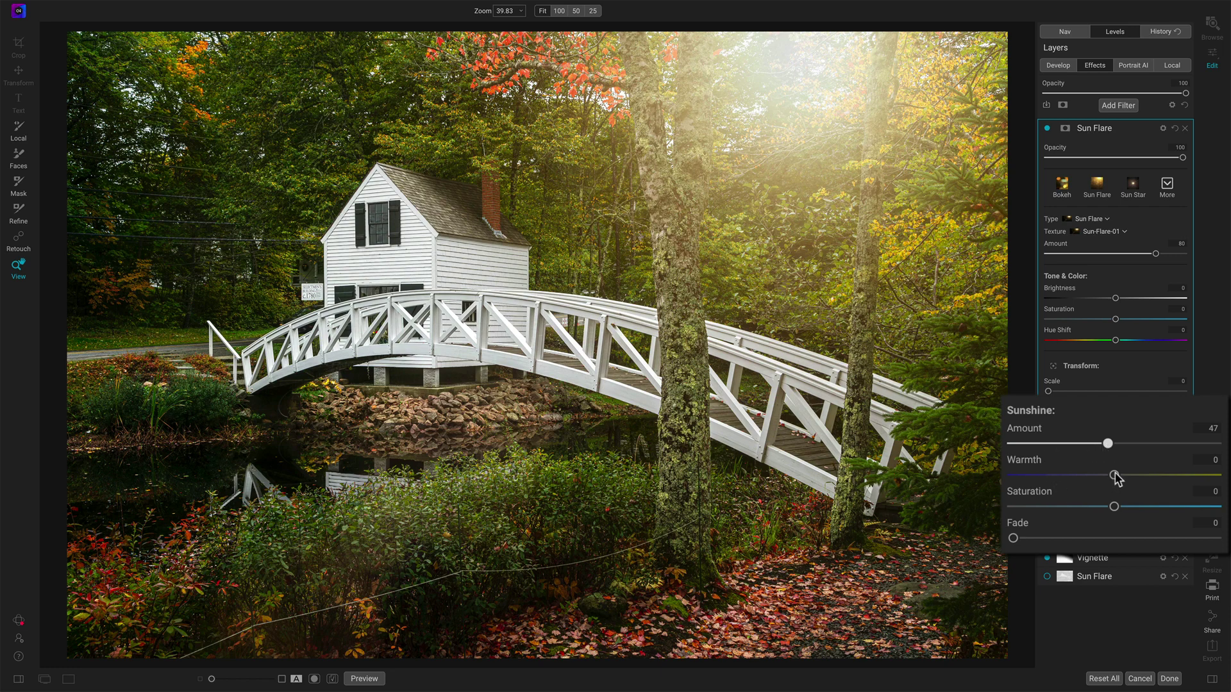
{"action": "left_click_drag", "start_coordinate": [1115, 479], "coordinate": [1141, 513]}
{"action": "mouse_move", "coordinate": [1133, 506]}
{"action": "left_mouse_down"}
{"action": "mouse_move", "coordinate": [1147, 506]}
{"action": "mouse_move", "coordinate": [1113, 506]}
{"action": "left_mouse_up"}
{"action": "double_click", "coordinate": [1028, 461]}
{"action": "mouse_move", "coordinate": [1015, 538]}
{"action": "left_mouse_down"}
{"action": "mouse_move", "coordinate": [1104, 538]}
{"action": "mouse_move", "coordinate": [1012, 539]}
{"action": "left_mouse_up"}
{"action": "left_click_drag", "start_coordinate": [1013, 538], "coordinate": [1035, 539]}
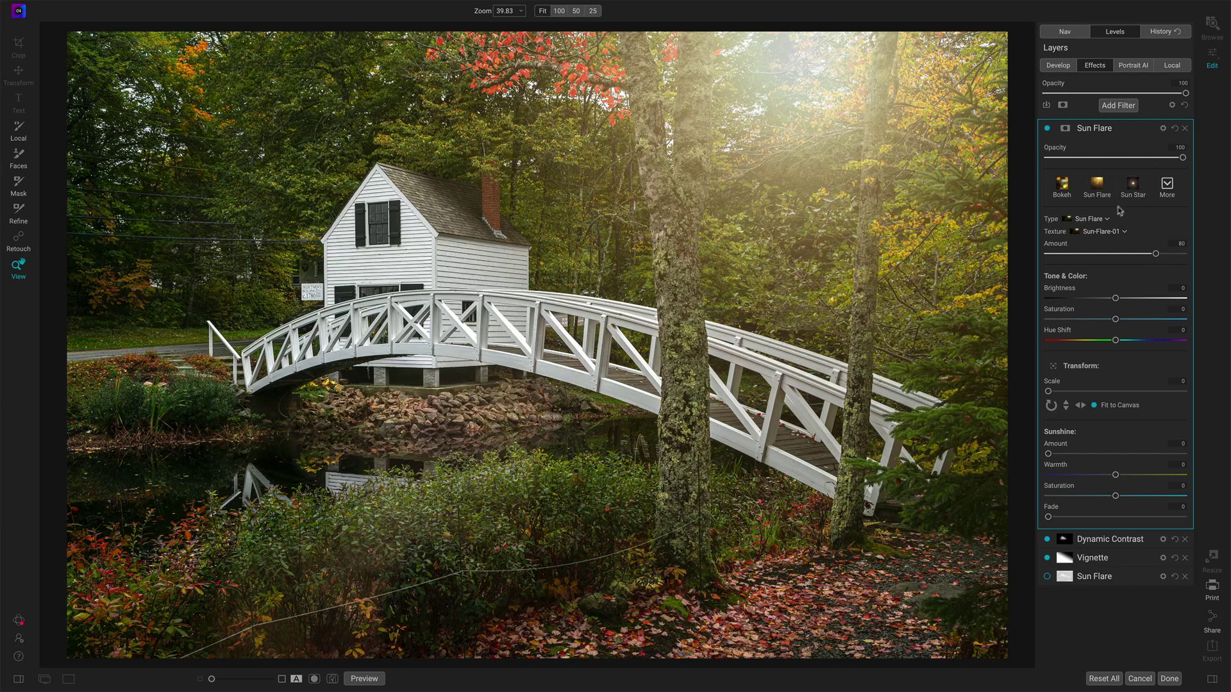
Step: Change the flare type to Sun Star with the Sun-Star-09 texture
{"action": "left_click", "coordinate": [1102, 222]}
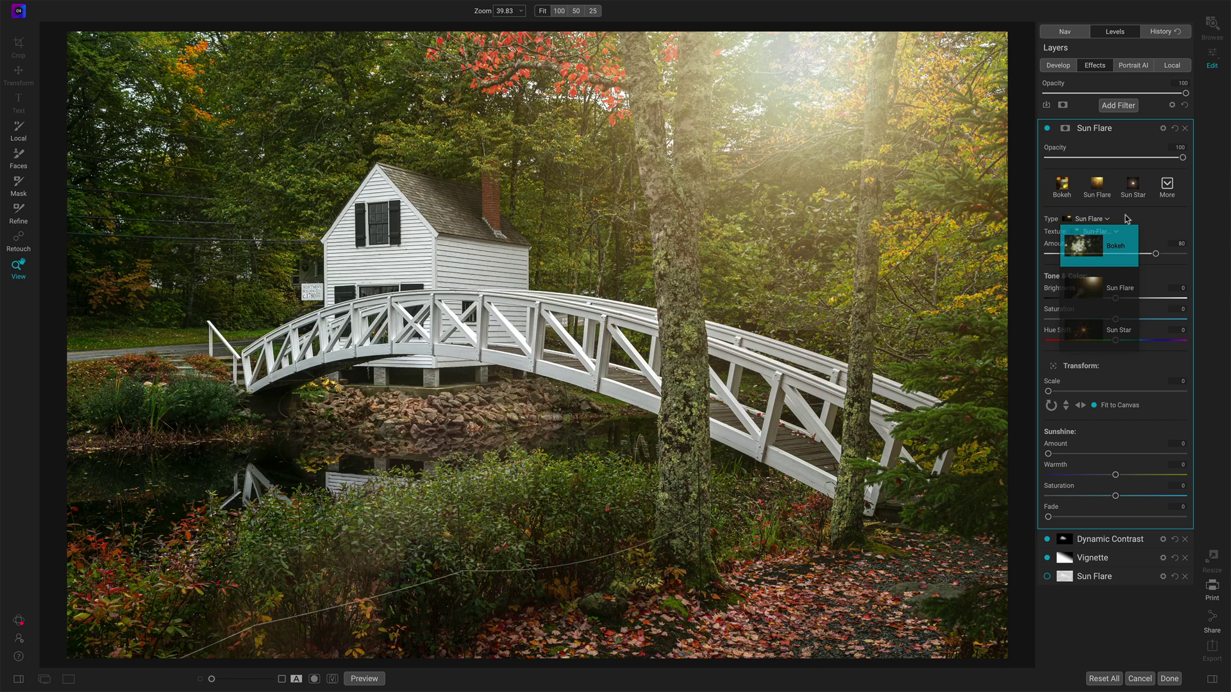
{"action": "left_click", "coordinate": [1125, 221]}
{"action": "left_click", "coordinate": [1106, 220]}
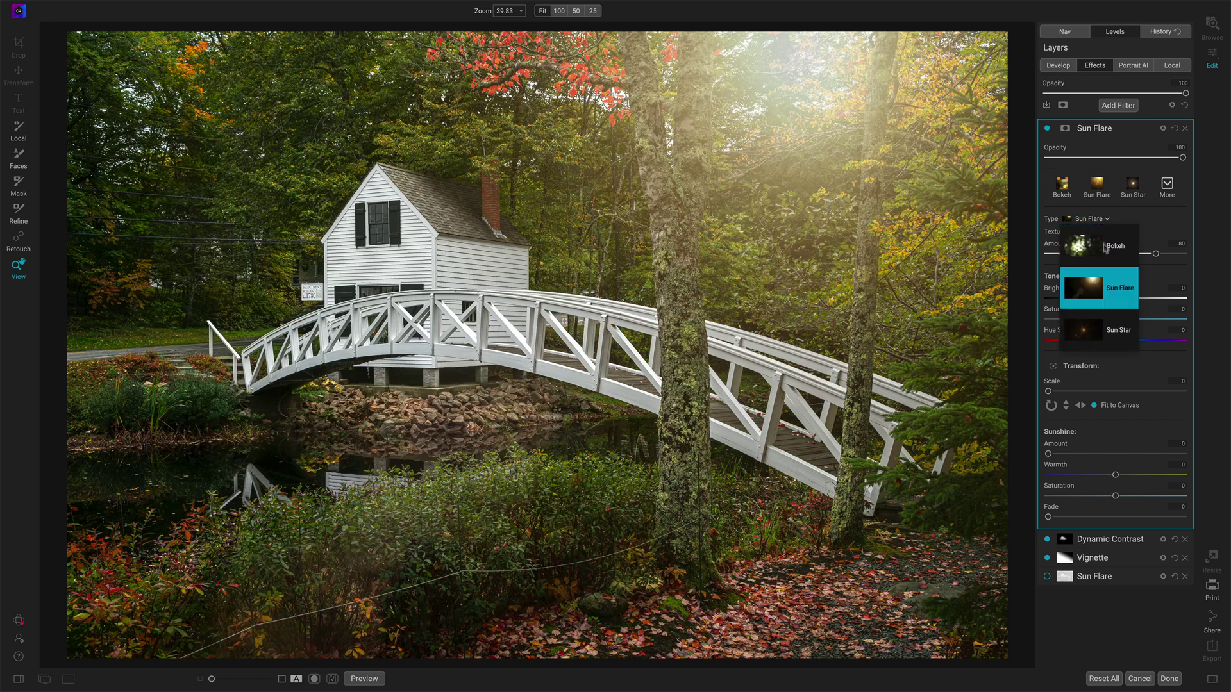
{"action": "left_click", "coordinate": [1098, 333]}
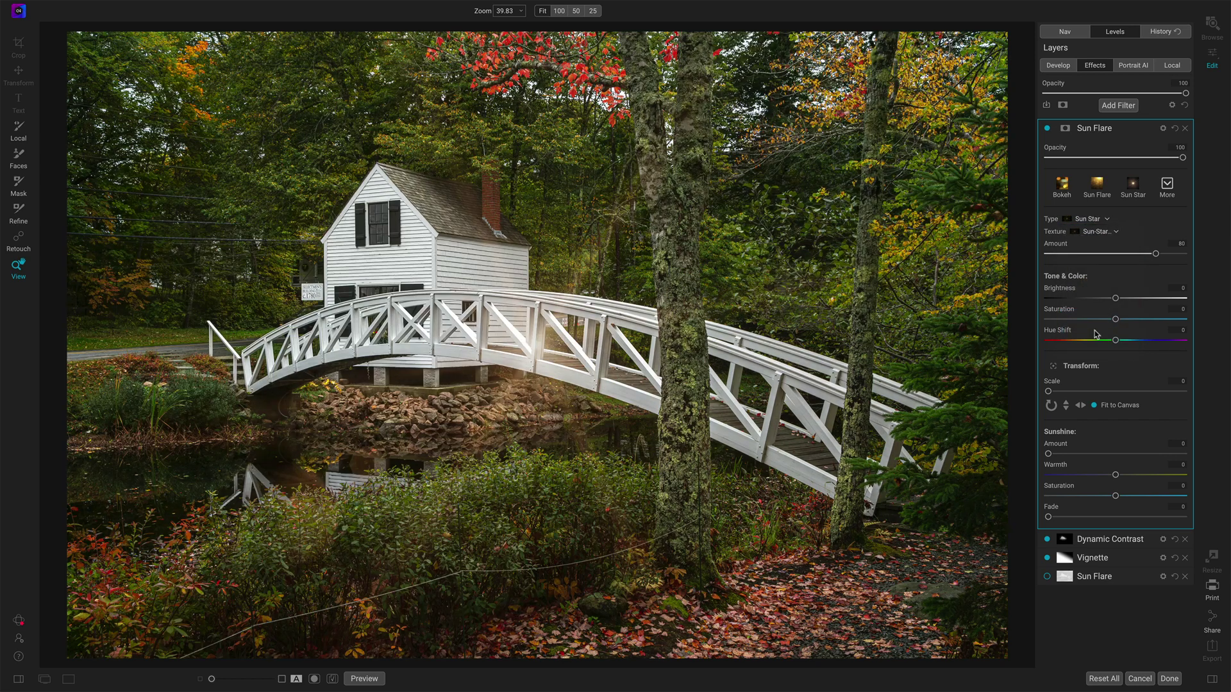
{"action": "left_click", "coordinate": [1099, 232]}
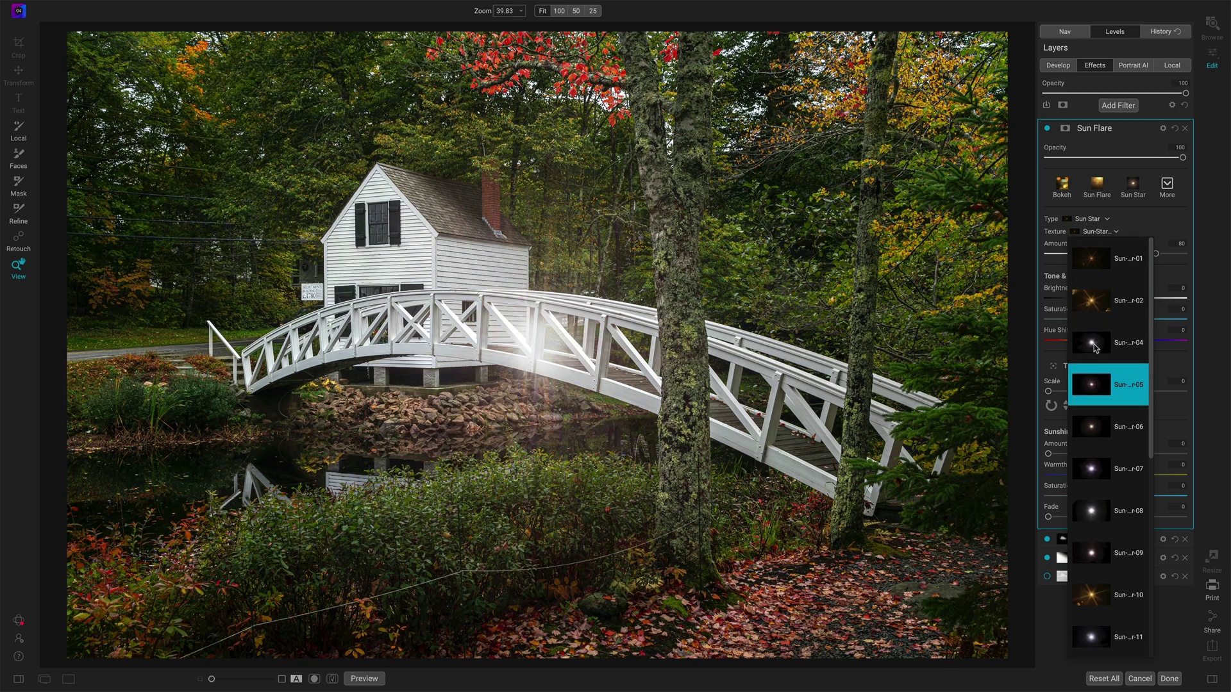
{"action": "left_click", "coordinate": [1095, 348]}
{"action": "left_click", "coordinate": [1107, 233]}
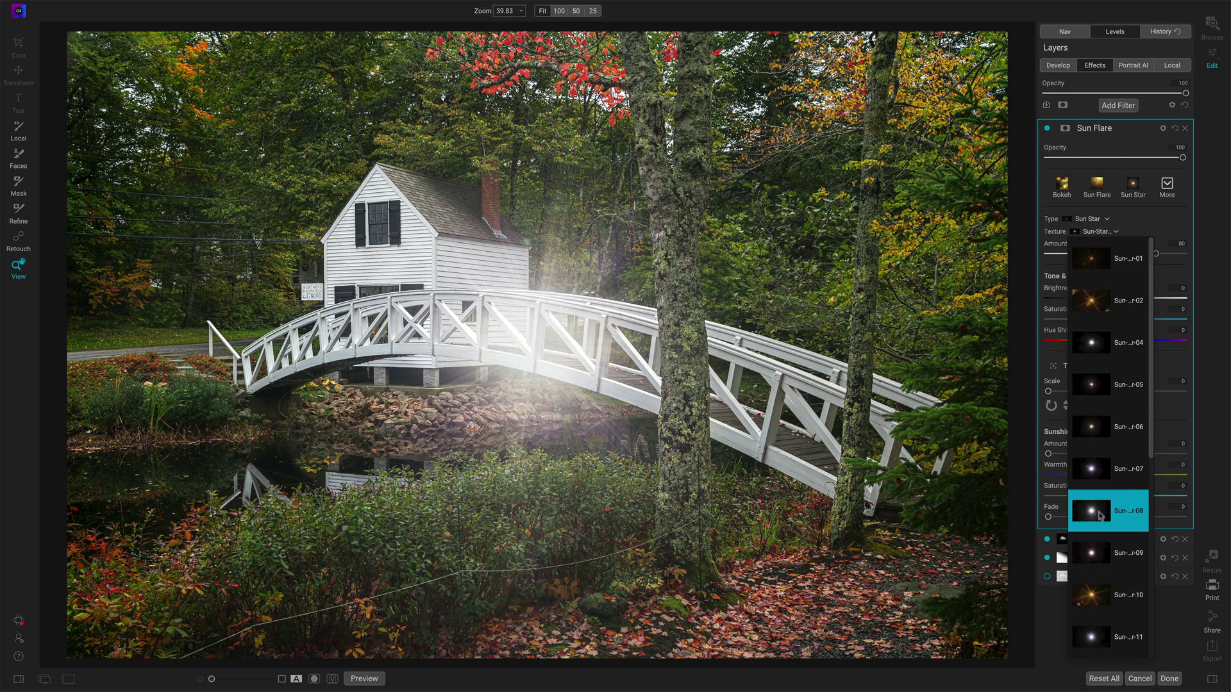
{"action": "left_click", "coordinate": [1100, 551]}
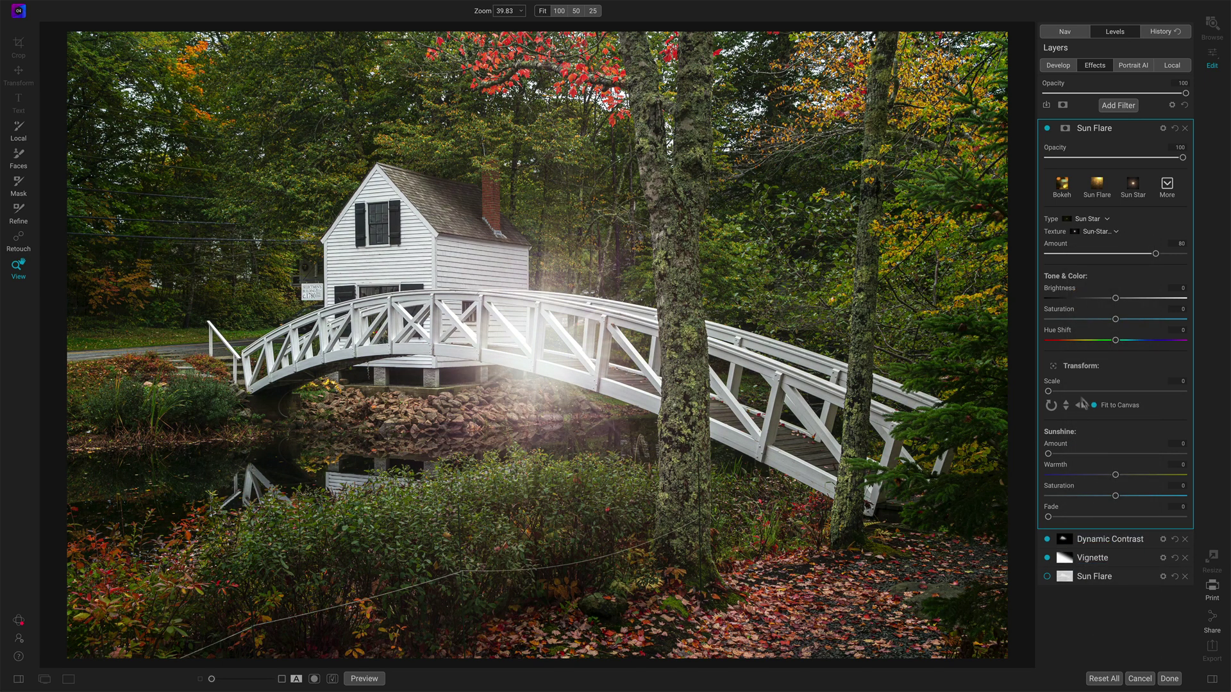
Step: Move the sun star from the bridge up into the treetops, then hide it to compare
{"action": "left_click", "coordinate": [1053, 369]}
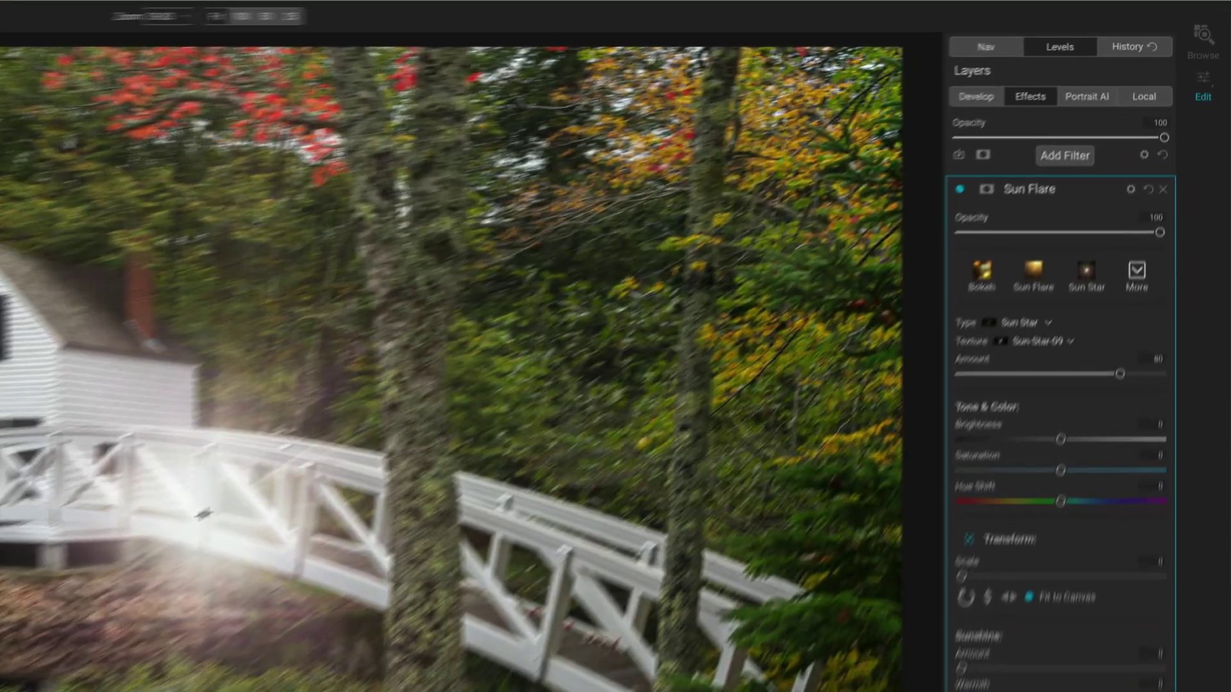
{"action": "left_click_drag", "start_coordinate": [533, 348], "coordinate": [740, 89]}
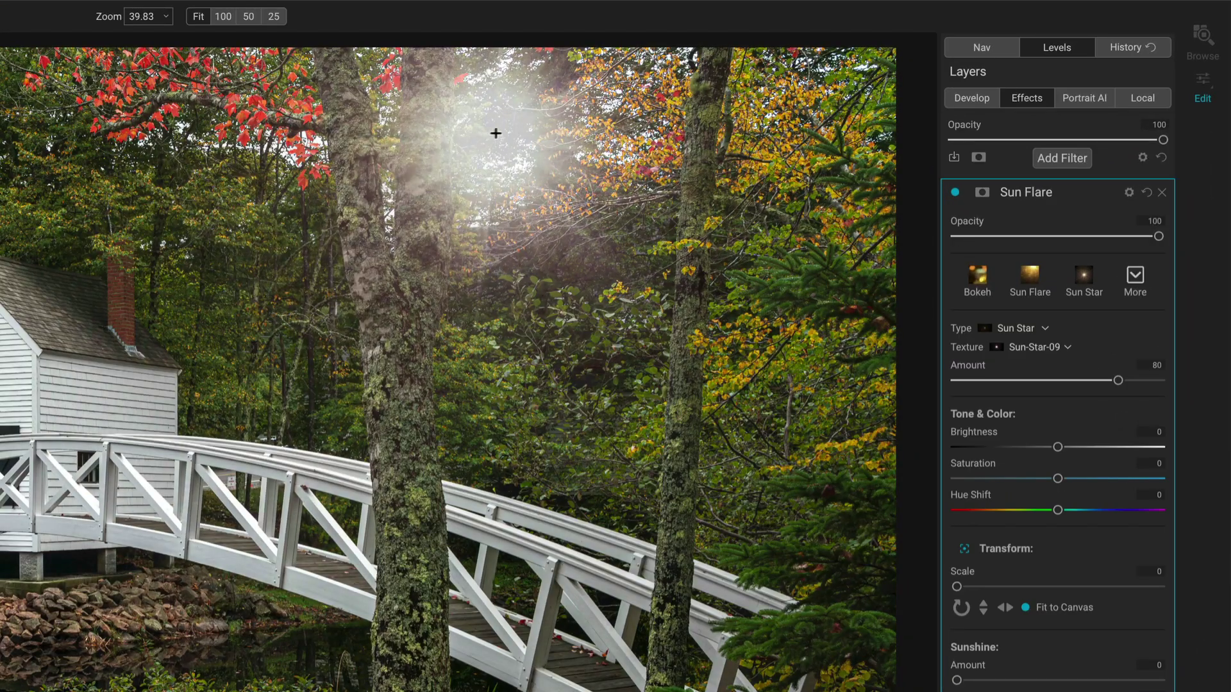
{"action": "left_click_drag", "start_coordinate": [496, 133], "coordinate": [599, 102]}
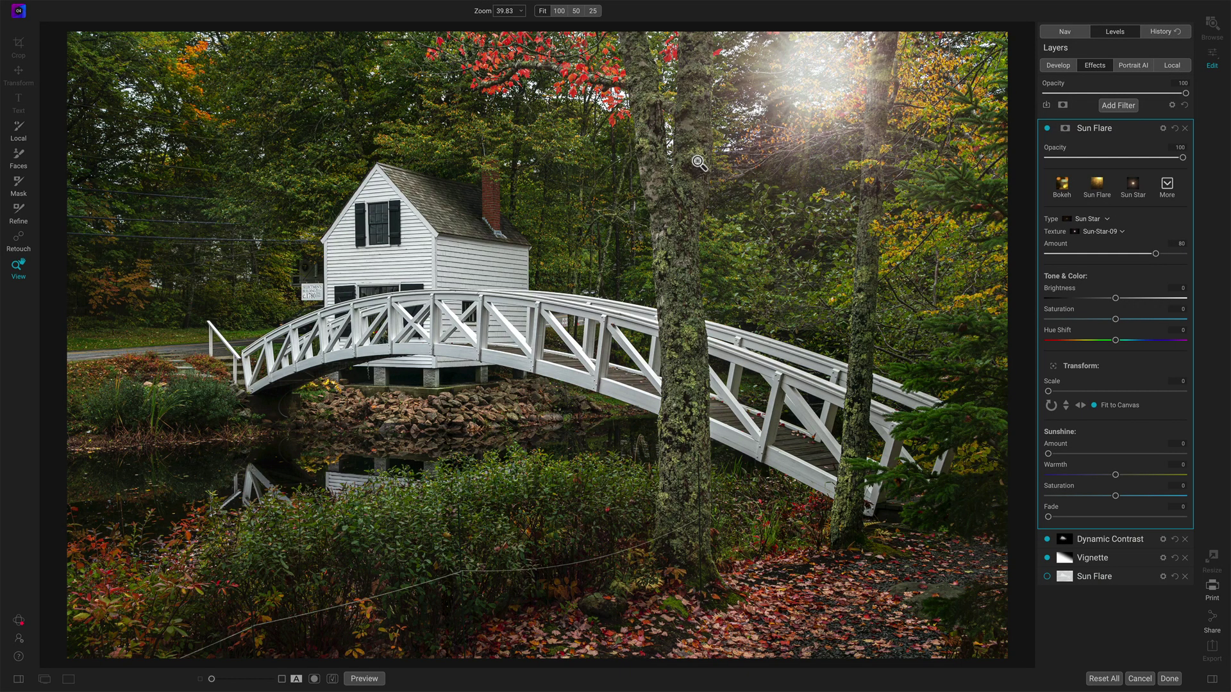
{"action": "left_click", "coordinate": [1047, 128]}
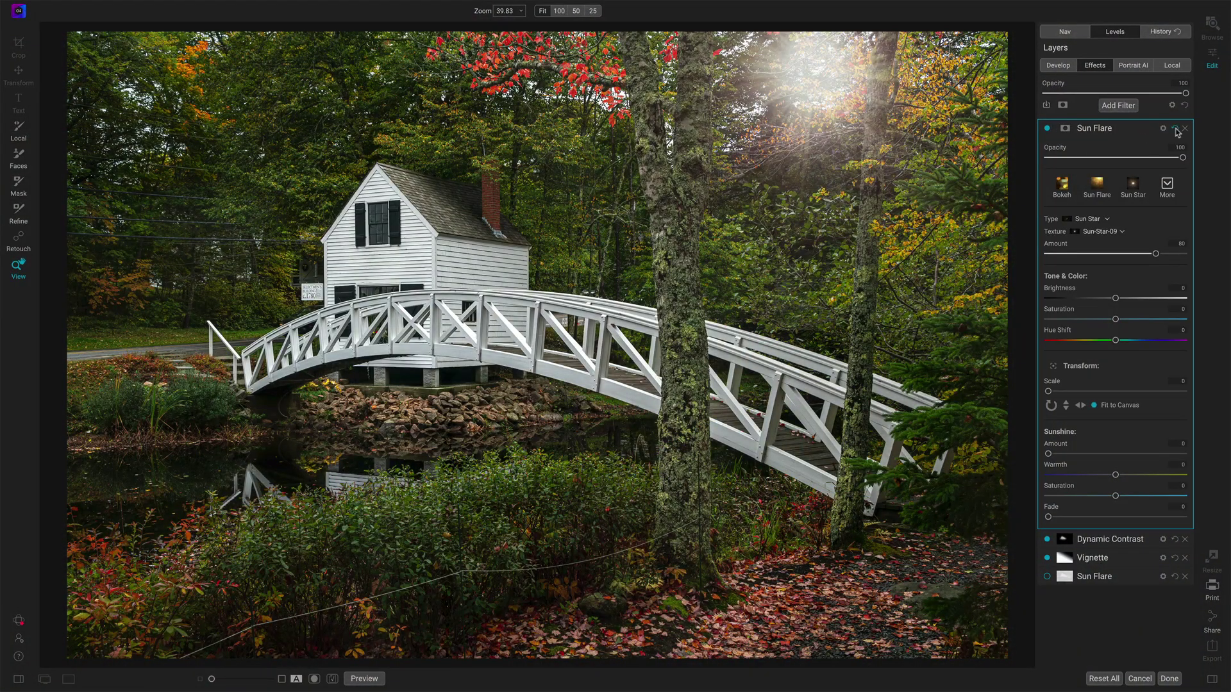
Step: Reset the Sun Flare filter and choose the first sun flare texture from the Texture list
{"action": "left_click", "coordinate": [1177, 130]}
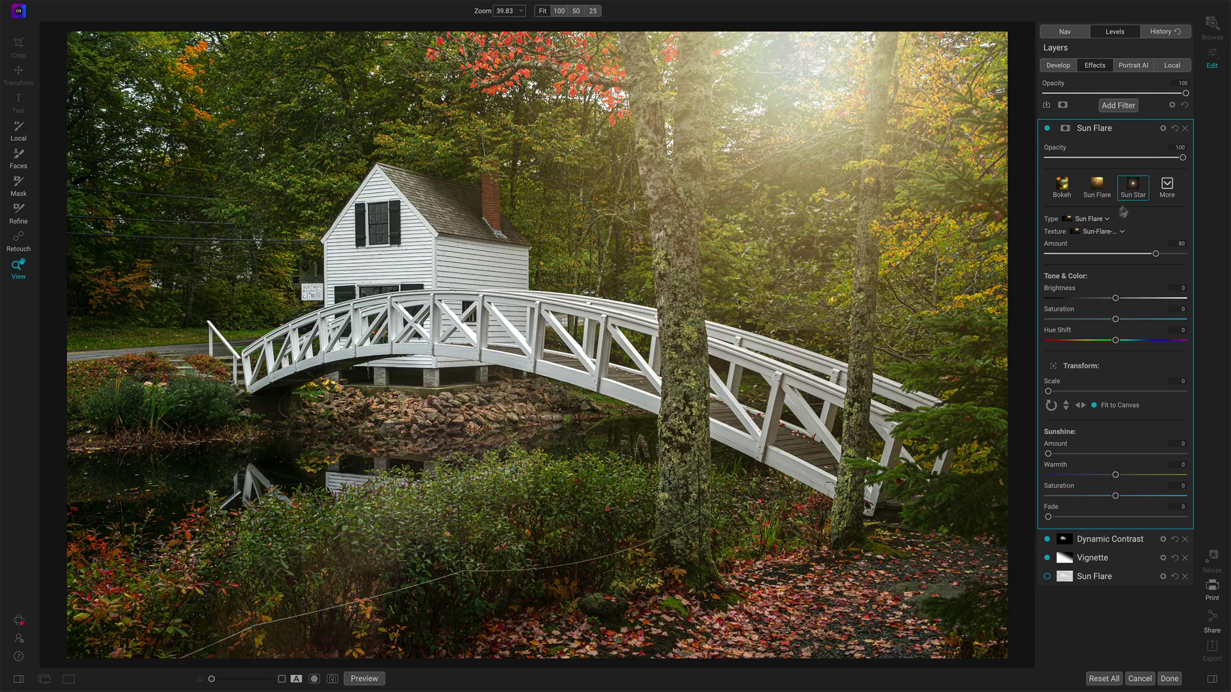
{"action": "left_click", "coordinate": [1101, 232]}
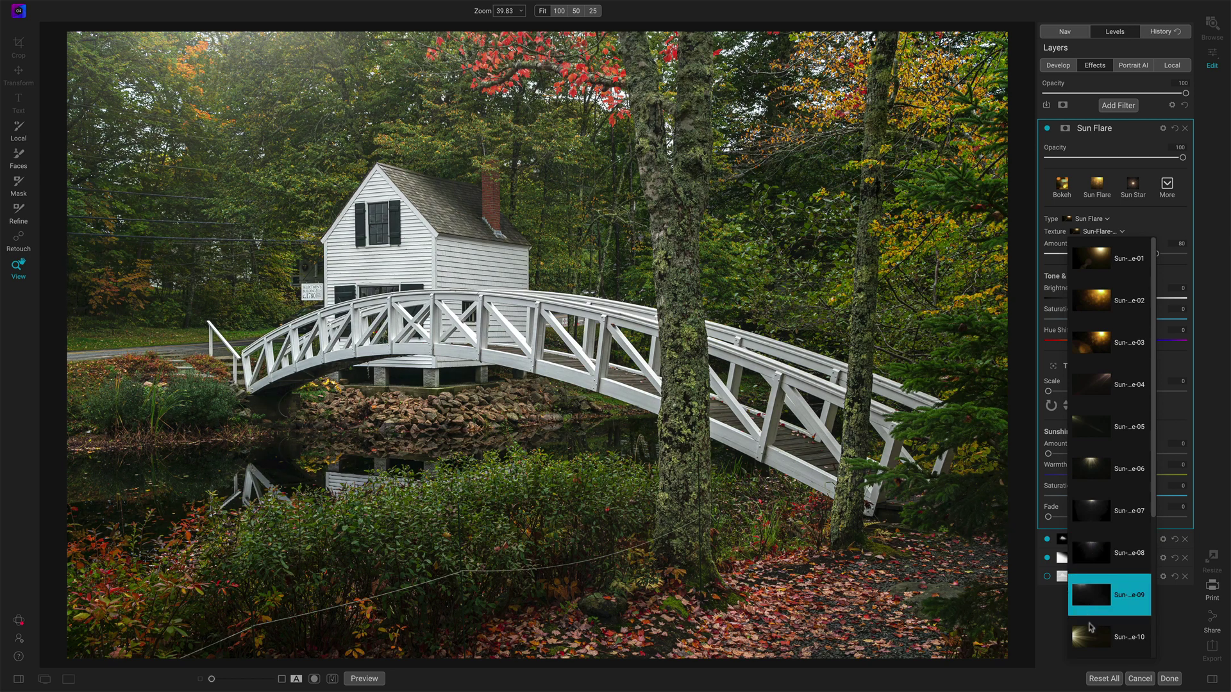
{"action": "scroll", "coordinate": [1091, 633], "scroll_direction": "down", "scroll_amount": 5}
{"action": "scroll", "coordinate": [1092, 632], "scroll_direction": "up", "scroll_amount": 5}
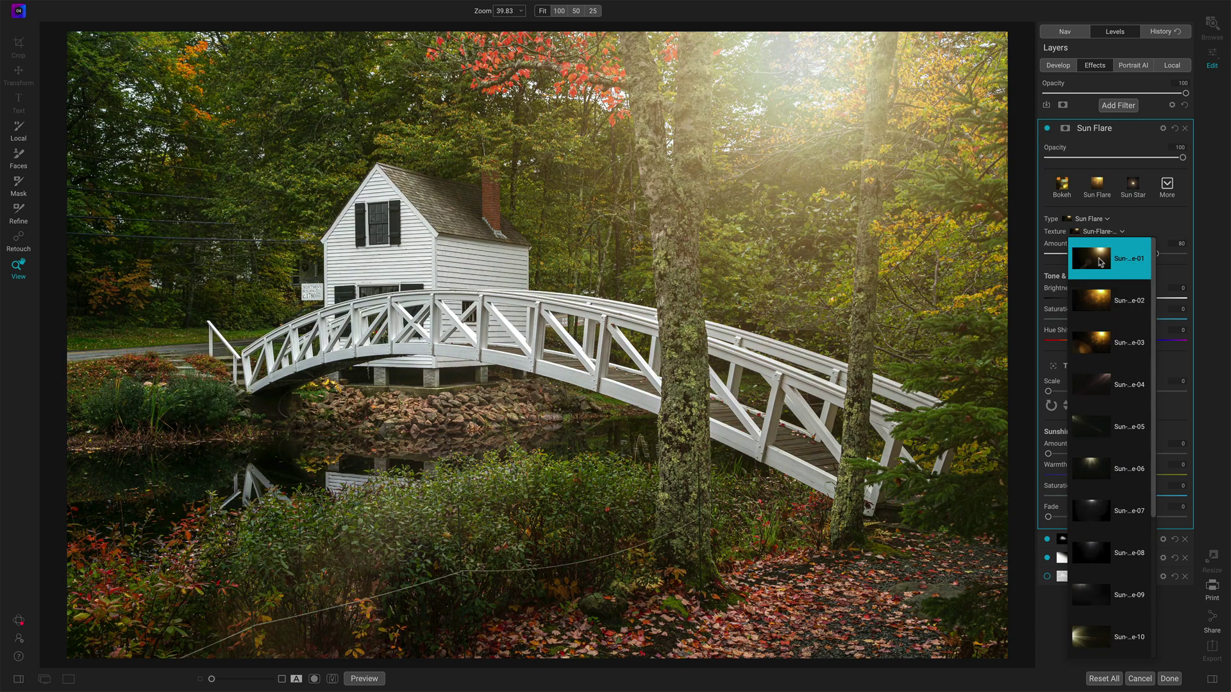
{"action": "left_click", "coordinate": [1100, 262]}
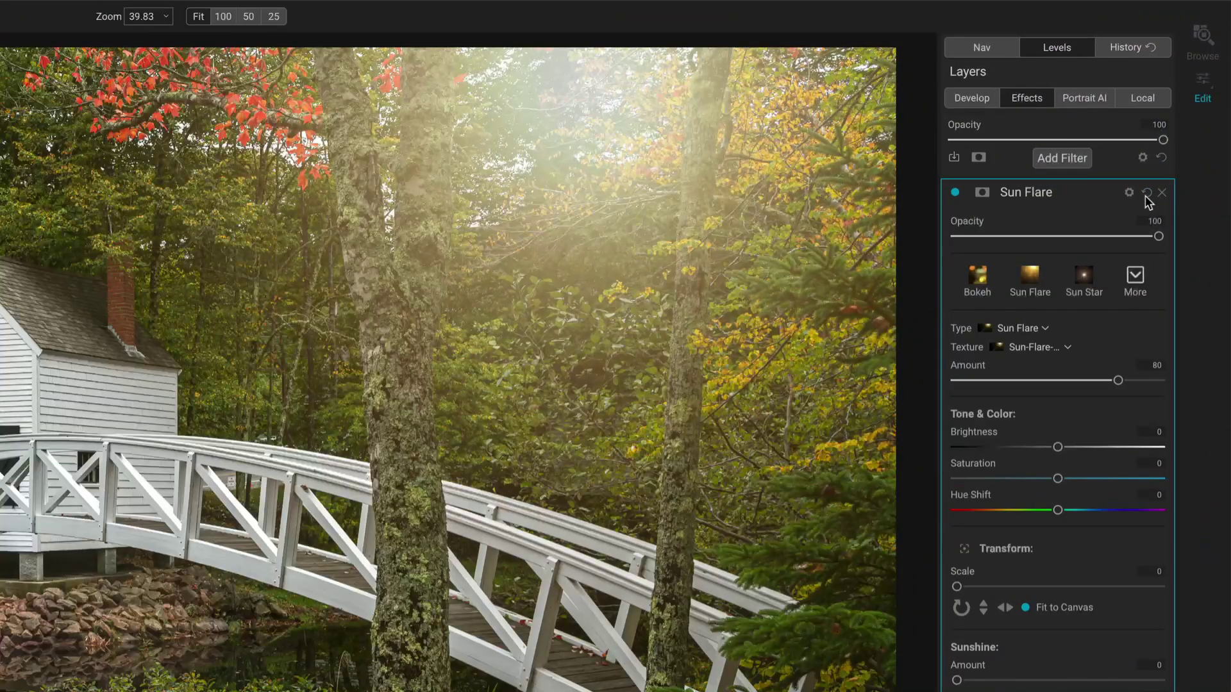
Step: Add a Lumen luminosity mask to the Sun Flare and view the mask in black and white
{"action": "left_click", "coordinate": [981, 193]}
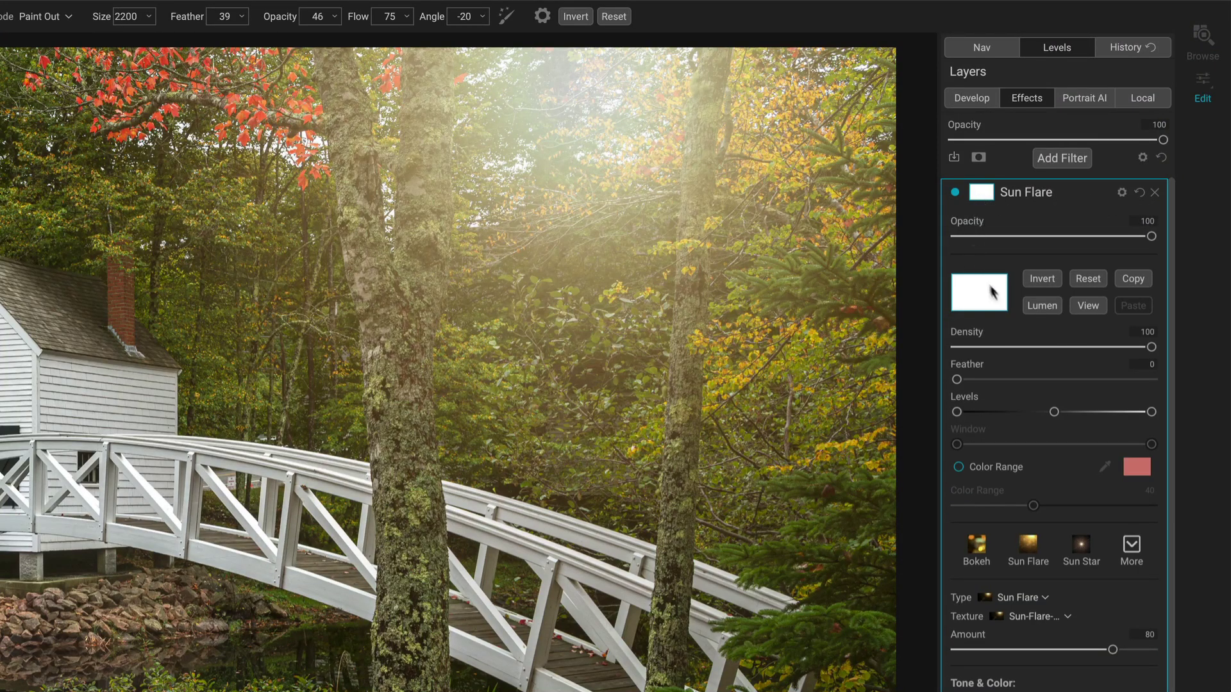
{"action": "left_click", "coordinate": [1044, 306]}
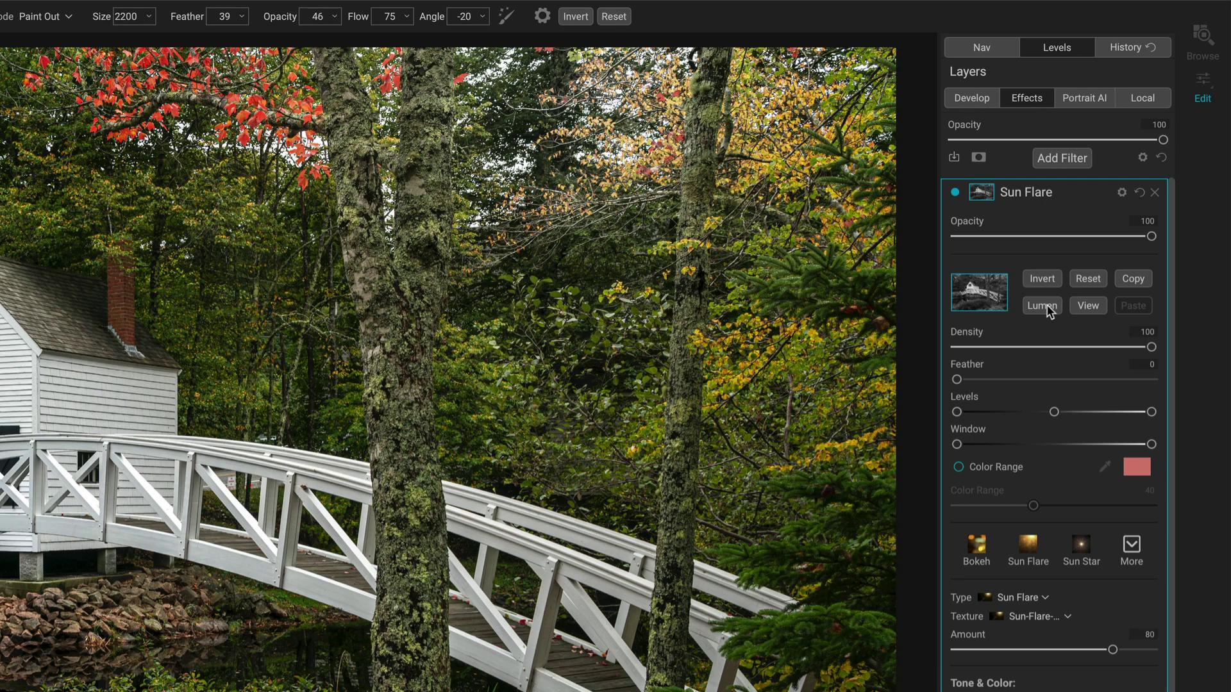
{"action": "left_click", "coordinate": [1088, 306]}
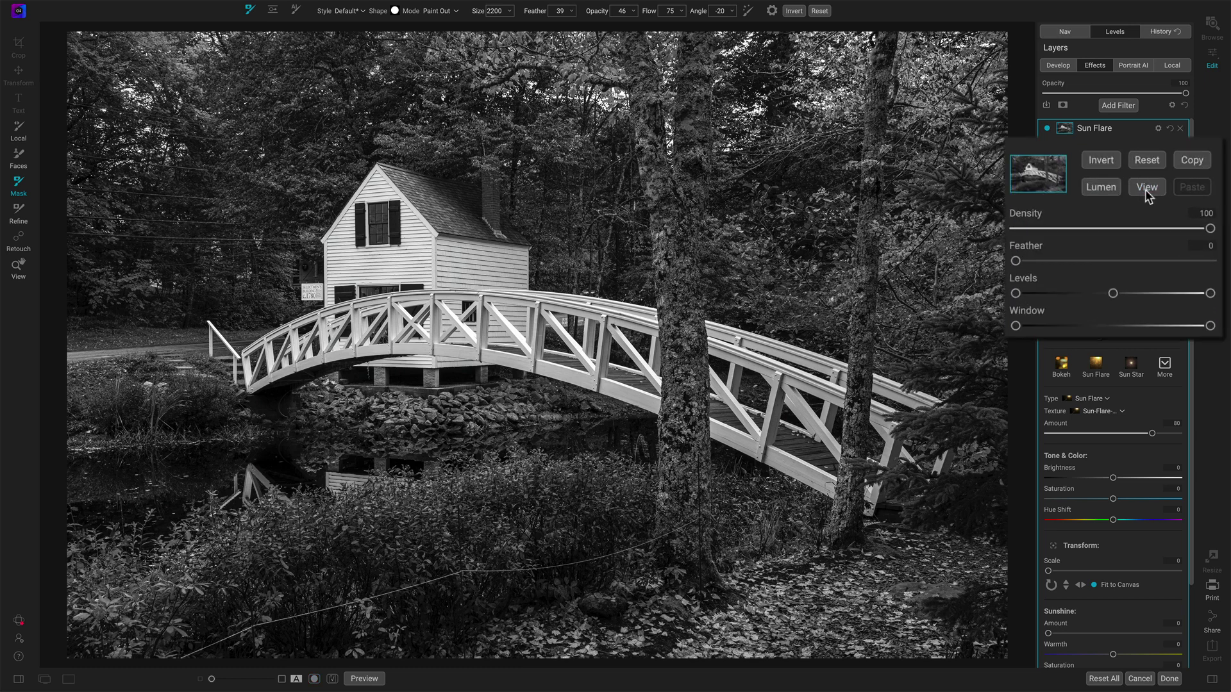
Step: Adjust the Sun Flare mask density down to about 31, checking both the grayscale mask and the colour photo
{"action": "left_click", "coordinate": [1146, 188]}
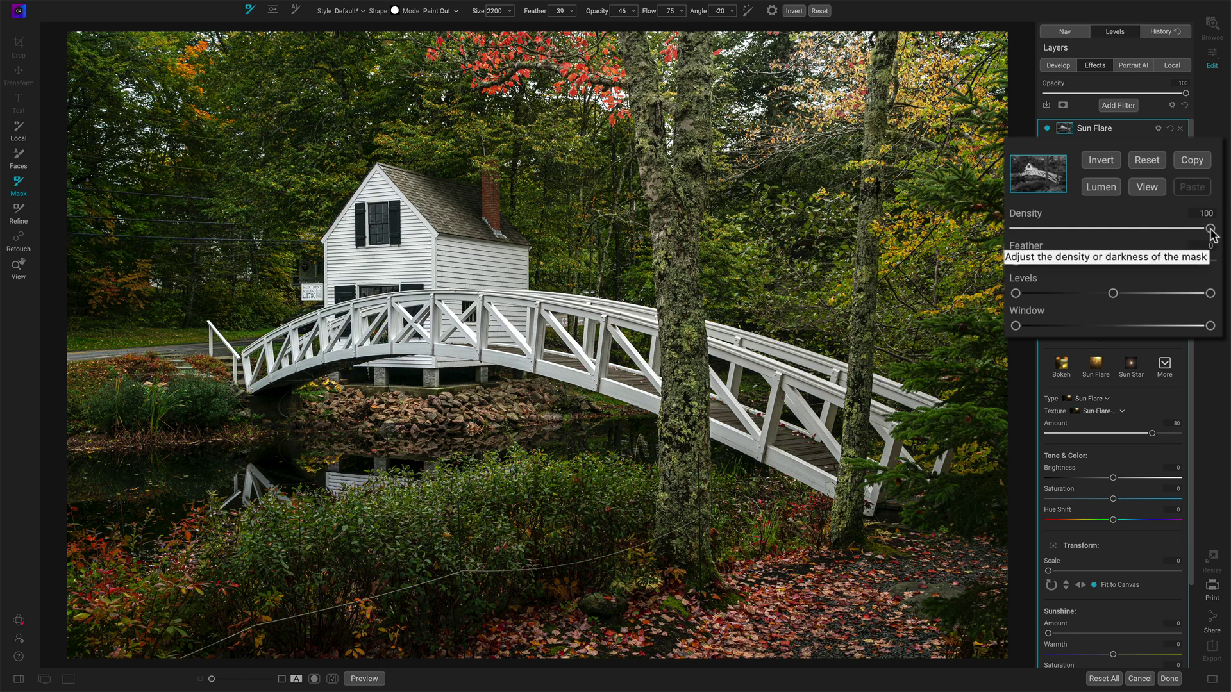
{"action": "left_click_drag", "start_coordinate": [1210, 229], "coordinate": [1146, 237]}
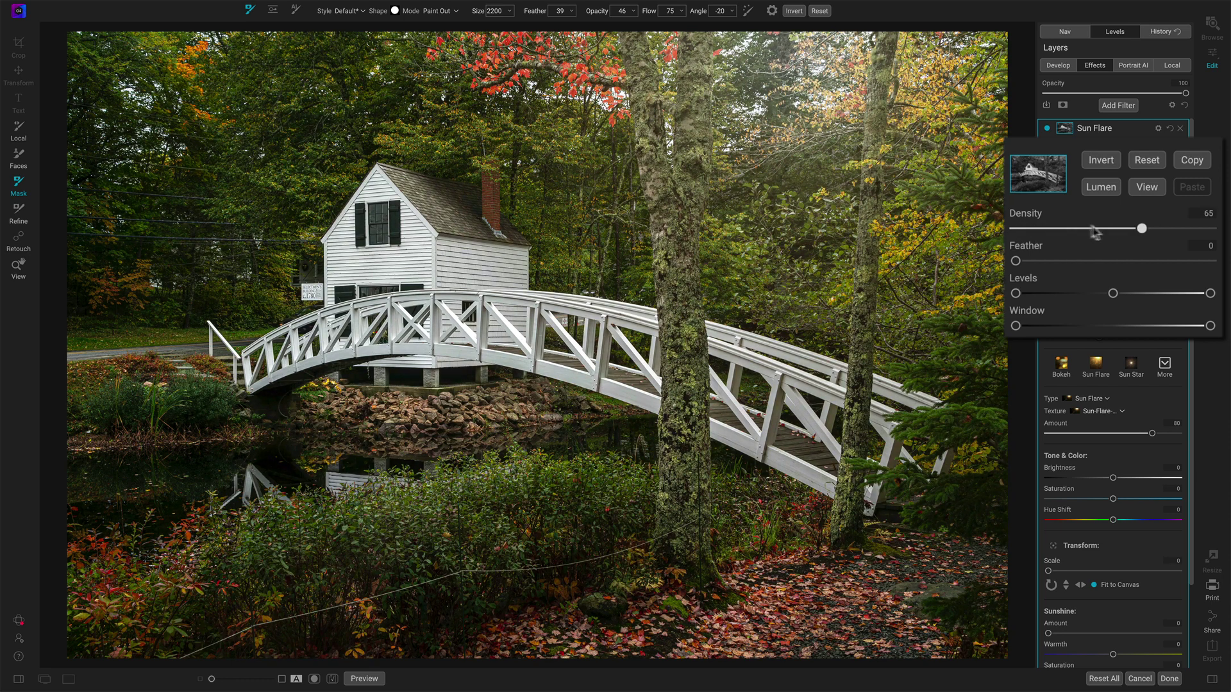
{"action": "left_click_drag", "start_coordinate": [1088, 231], "coordinate": [1169, 228]}
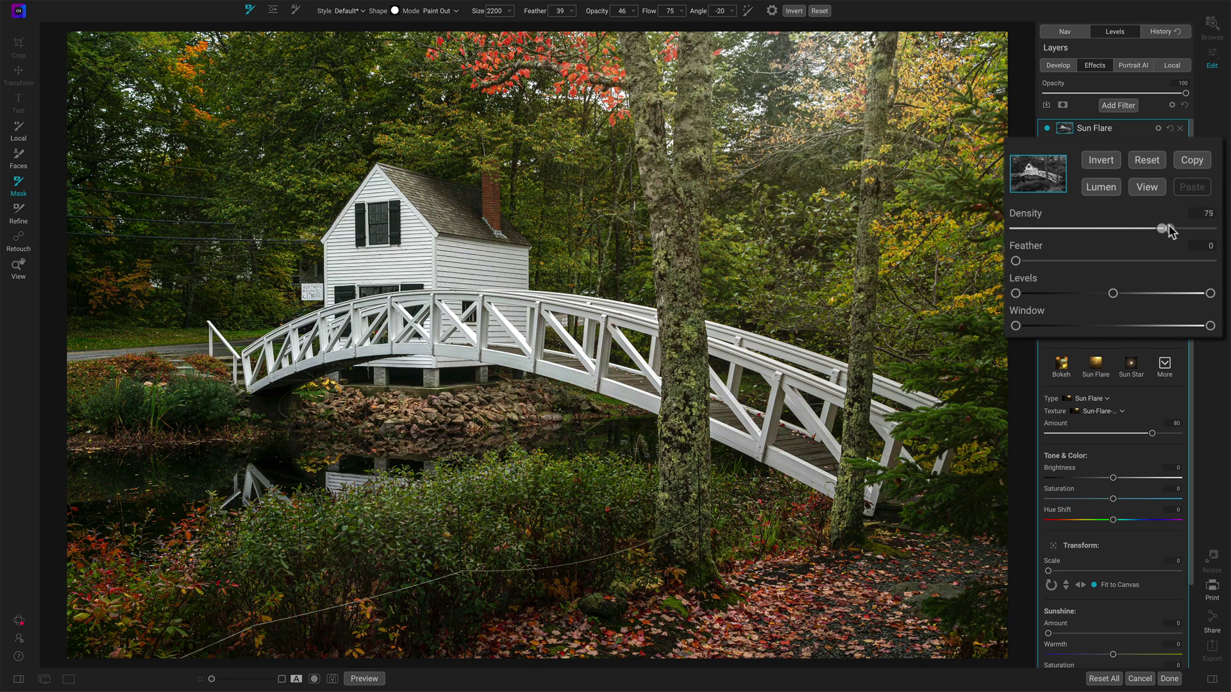
{"action": "left_click", "coordinate": [1146, 190]}
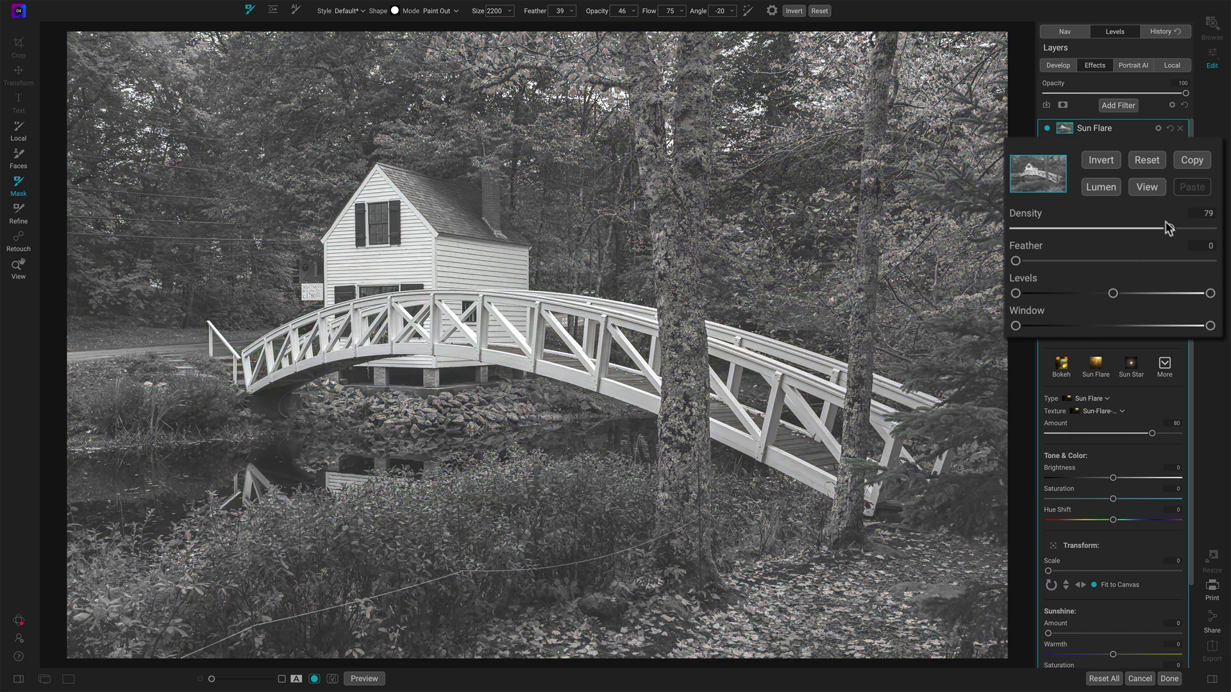
{"action": "left_click_drag", "start_coordinate": [1169, 229], "coordinate": [1223, 235]}
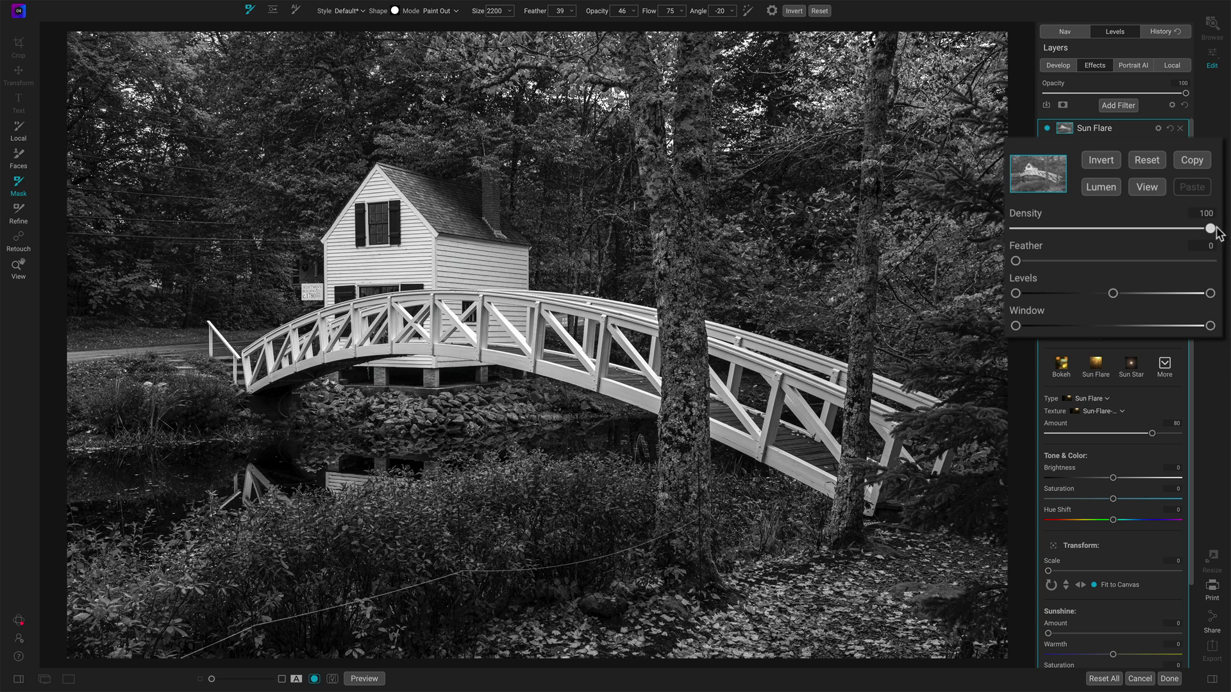
{"action": "left_click_drag", "start_coordinate": [1211, 231], "coordinate": [1069, 231]}
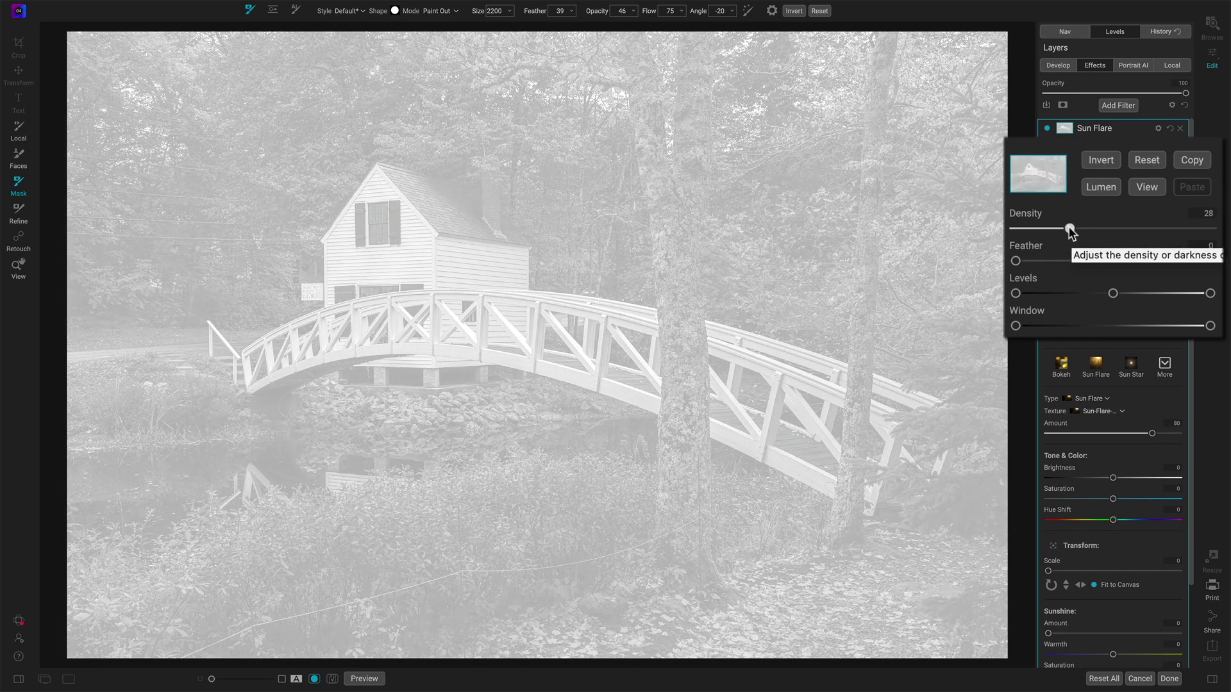
{"action": "left_click_drag", "start_coordinate": [1069, 230], "coordinate": [1104, 228]}
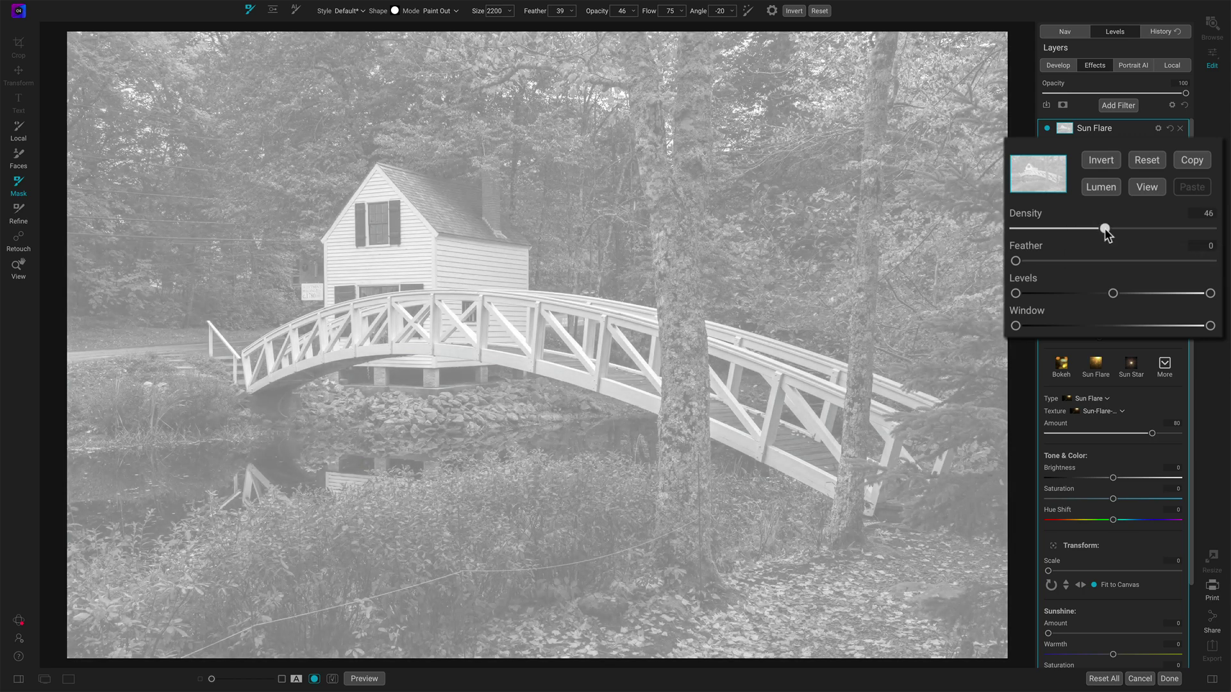
{"action": "left_click", "coordinate": [1147, 194]}
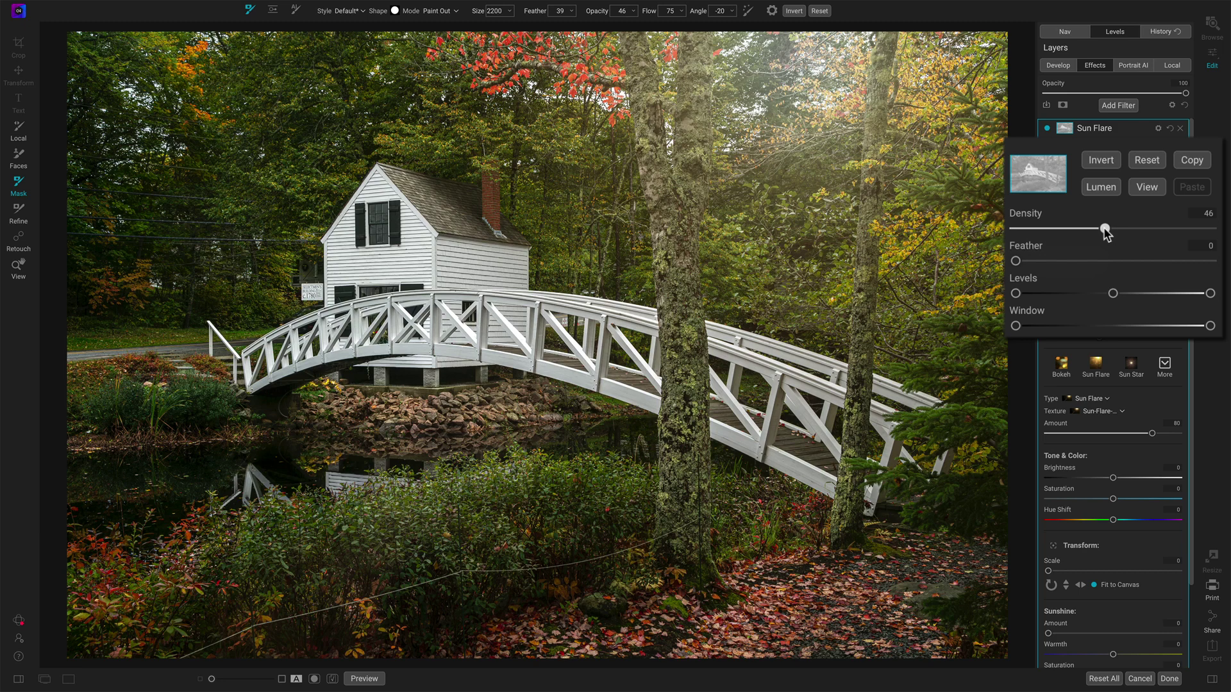
{"action": "mouse_move", "coordinate": [1104, 229]}
{"action": "left_mouse_down"}
{"action": "mouse_move", "coordinate": [1167, 229]}
{"action": "mouse_move", "coordinate": [1055, 231]}
{"action": "mouse_move", "coordinate": [1102, 229]}
{"action": "mouse_move", "coordinate": [1067, 231]}
{"action": "mouse_move", "coordinate": [1096, 229]}
{"action": "mouse_move", "coordinate": [1081, 230]}
{"action": "left_mouse_up"}
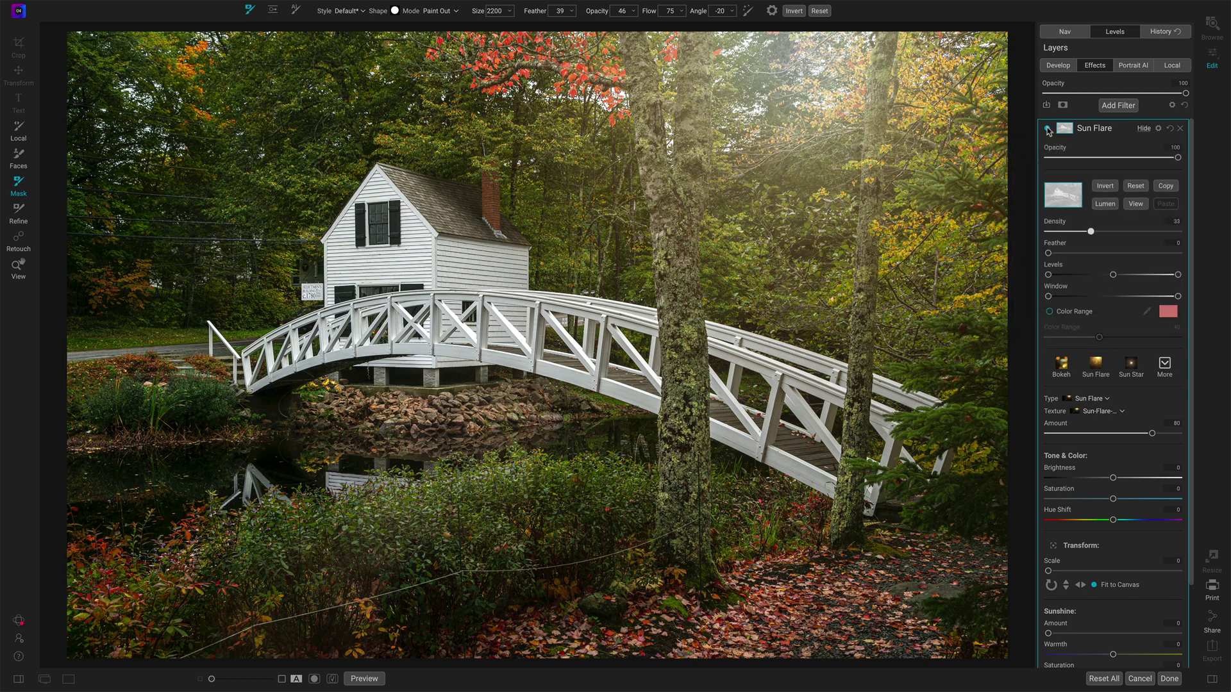
{"action": "left_click", "coordinate": [1048, 129]}
{"action": "left_click", "coordinate": [1048, 129]}
{"action": "left_click", "coordinate": [1135, 187]}
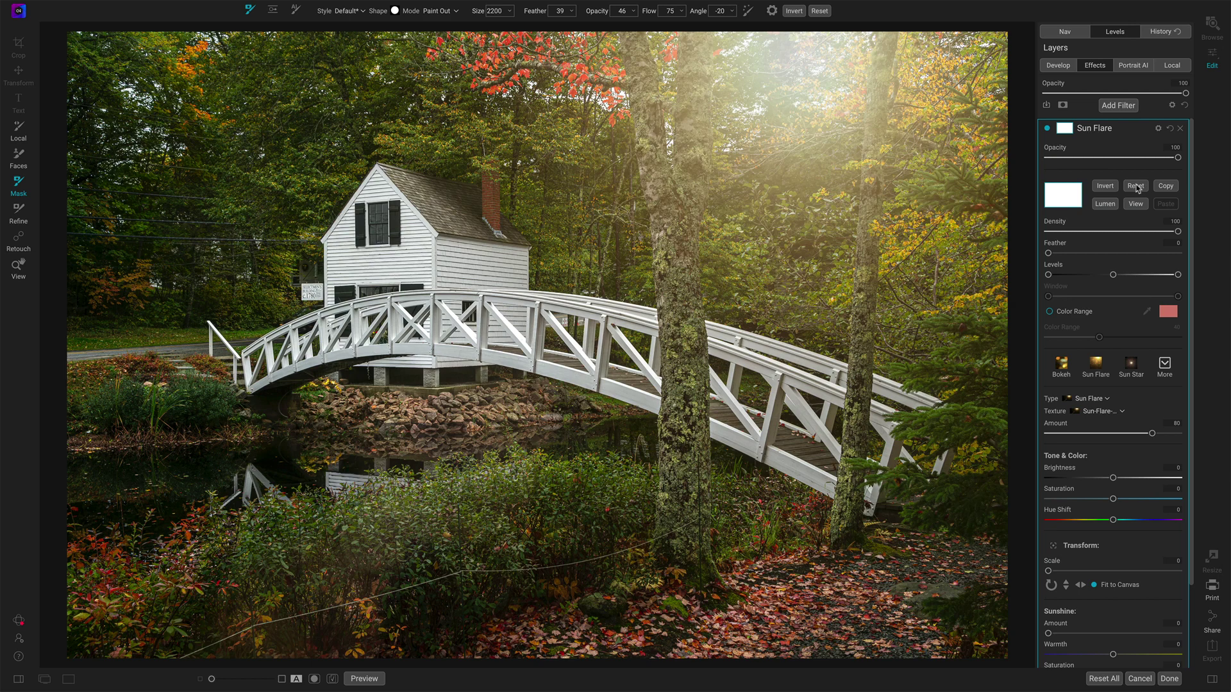
{"action": "key", "text": "ctrl+z"}
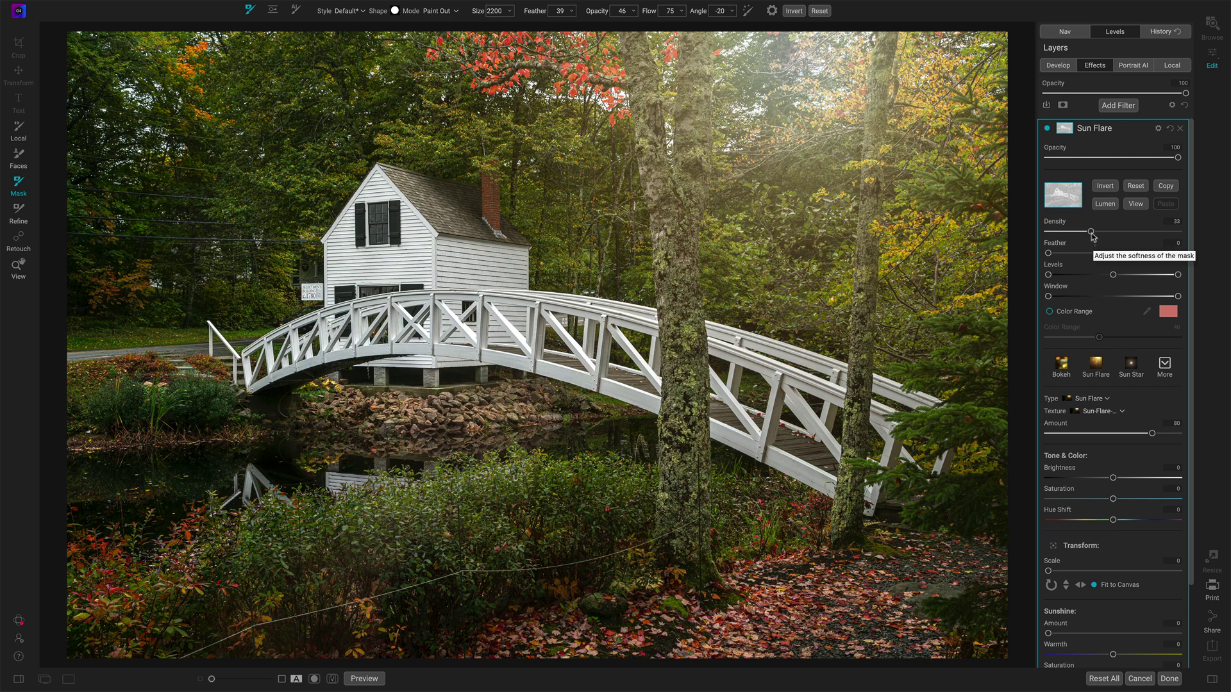
{"action": "mouse_move", "coordinate": [1092, 234]}
{"action": "left_mouse_down"}
{"action": "mouse_move", "coordinate": [1140, 232]}
{"action": "mouse_move", "coordinate": [1005, 221]}
{"action": "mouse_move", "coordinate": [1086, 232]}
{"action": "mouse_move", "coordinate": [1024, 236]}
{"action": "mouse_move", "coordinate": [1089, 236]}
{"action": "left_mouse_up"}
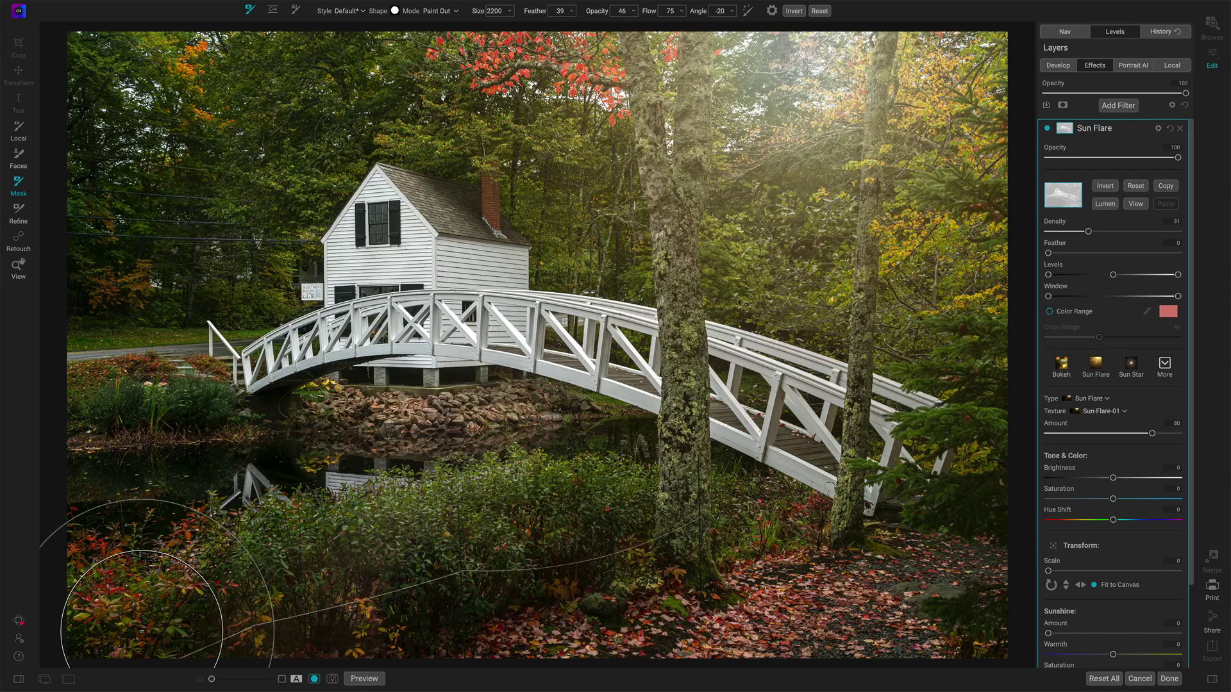
Step: Preview the mask overlay on the photo, then shrink the mask brush to size 1000
{"action": "key", "text": "ctrl+m"}
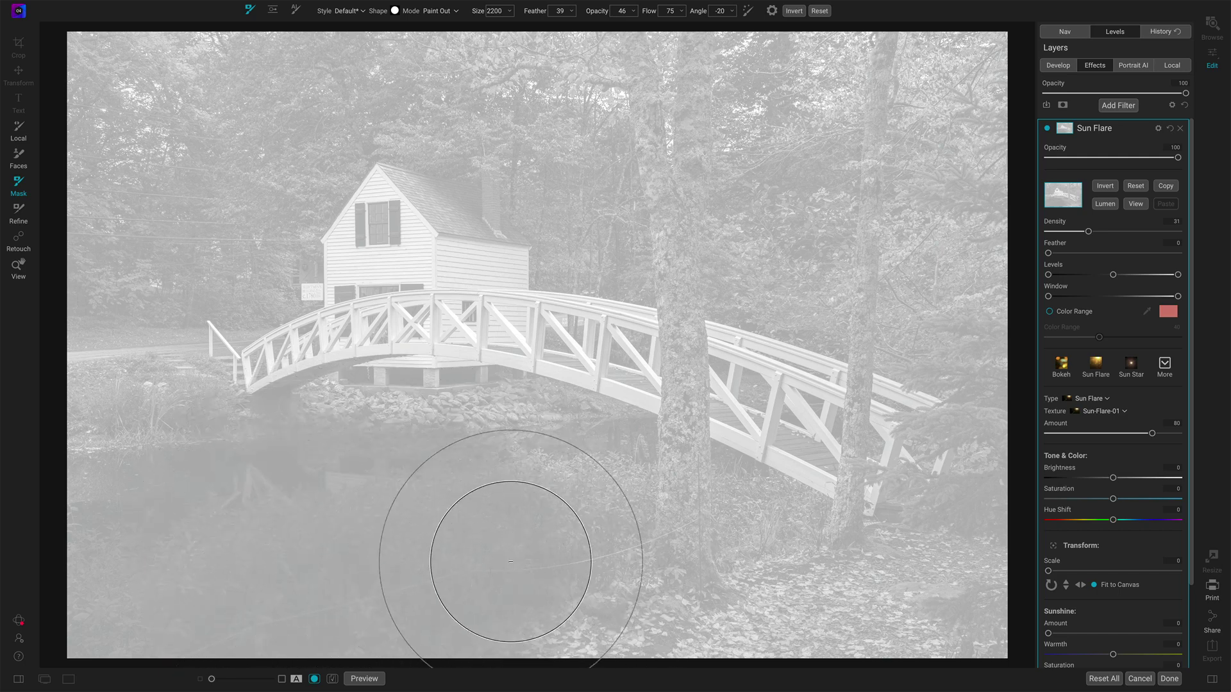
{"action": "key", "text": "ctrl+m"}
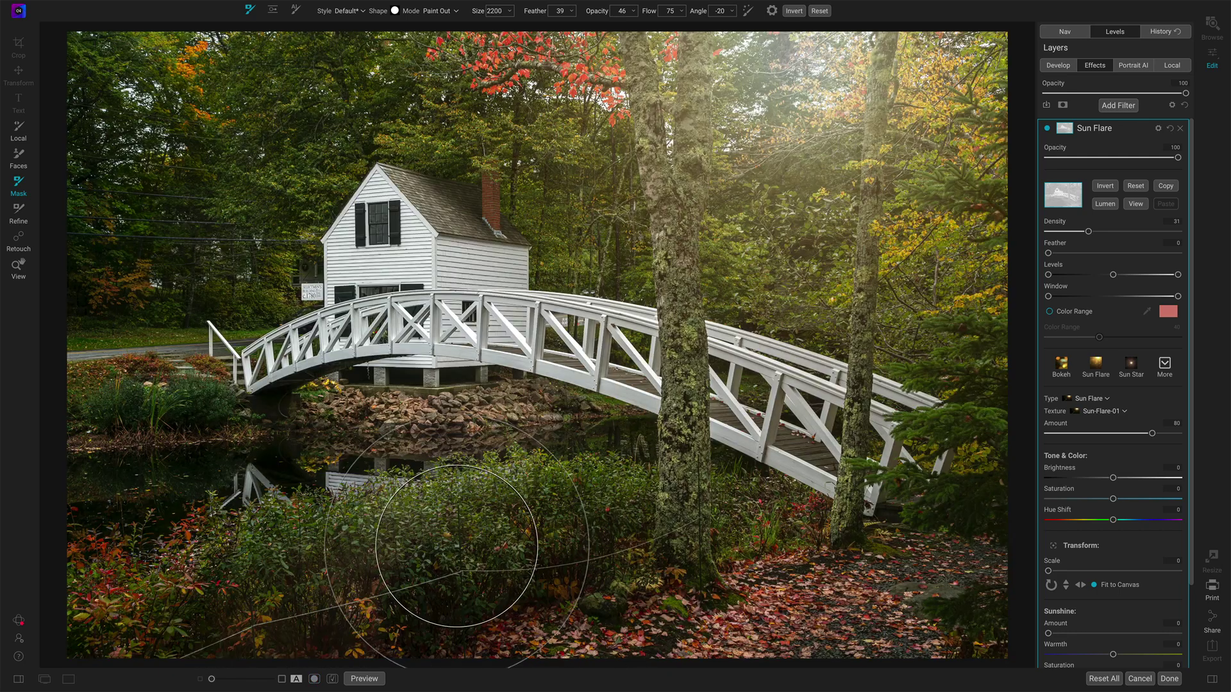
{"action": "key", "text": "bracketleft"}
{"action": "key", "text": "bracketleft"}
{"action": "key", "text": "bracketleft"}
{"action": "key", "text": "bracketleft"}
{"action": "key", "text": "bracketleft"}
{"action": "key", "text": "bracketleft"}
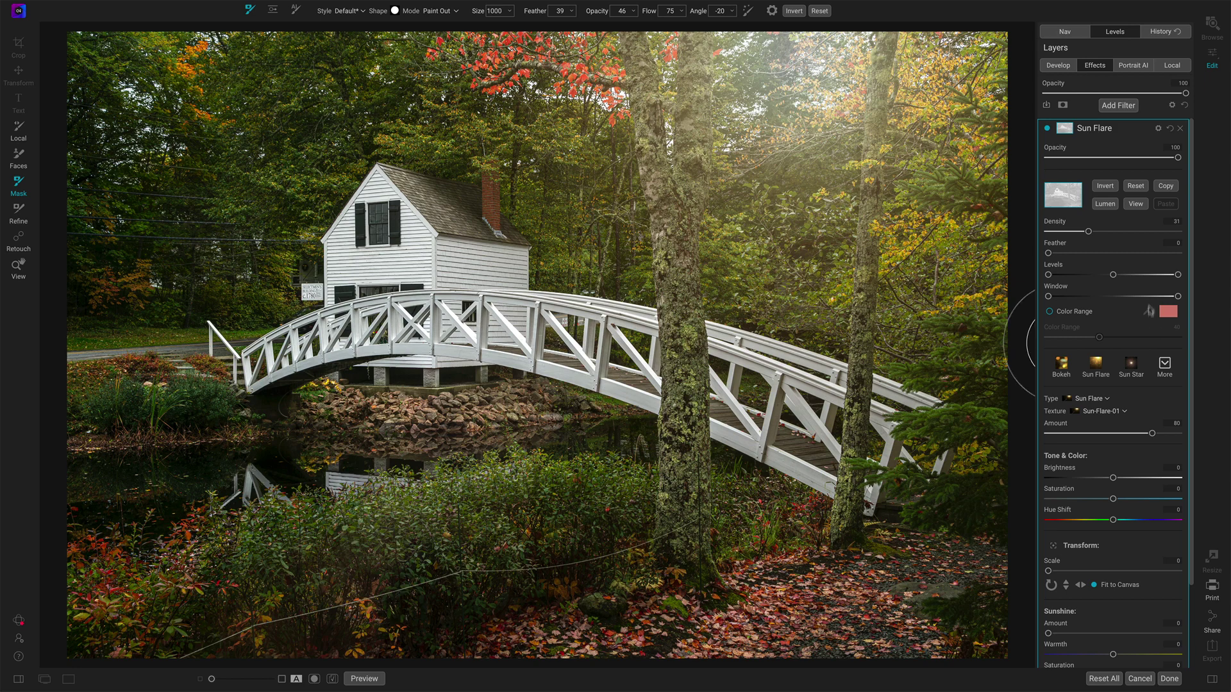
Step: Collapse the mask settings, set Sun Flare saturation to -5, and raise the Sunshine amount
{"action": "left_click", "coordinate": [1068, 131]}
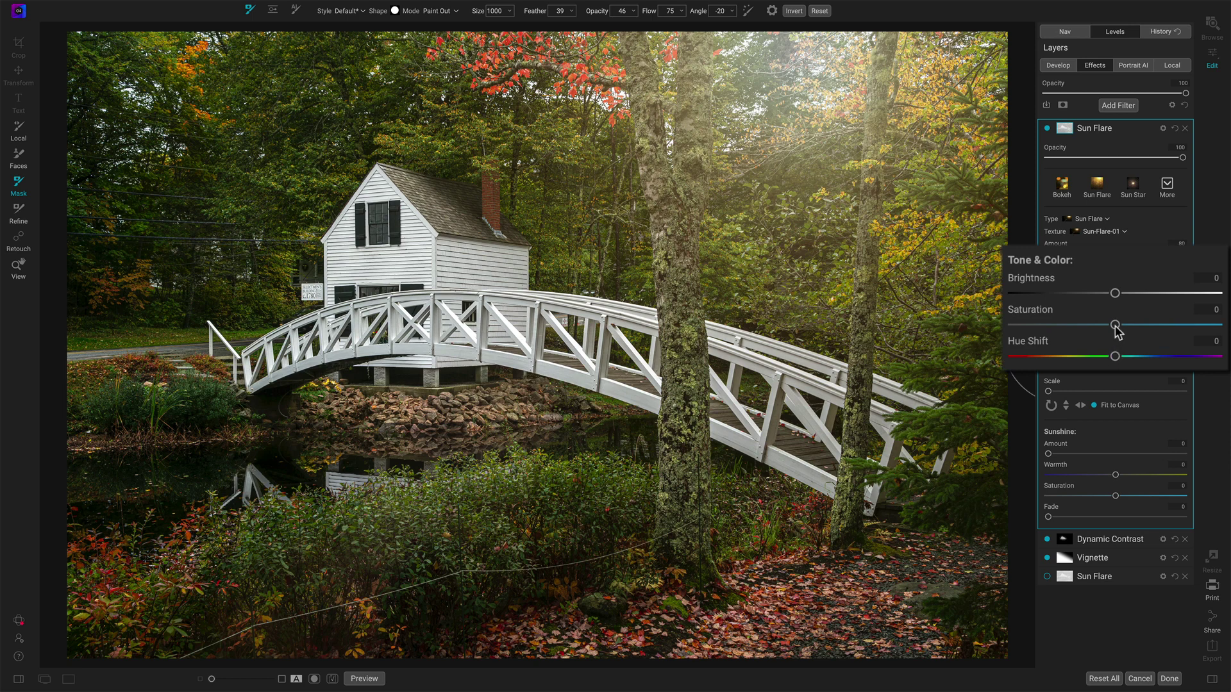
{"action": "mouse_move", "coordinate": [1116, 328]}
{"action": "left_mouse_down"}
{"action": "mouse_move", "coordinate": [1085, 328]}
{"action": "mouse_move", "coordinate": [1125, 328]}
{"action": "mouse_move", "coordinate": [1104, 327]}
{"action": "left_mouse_up"}
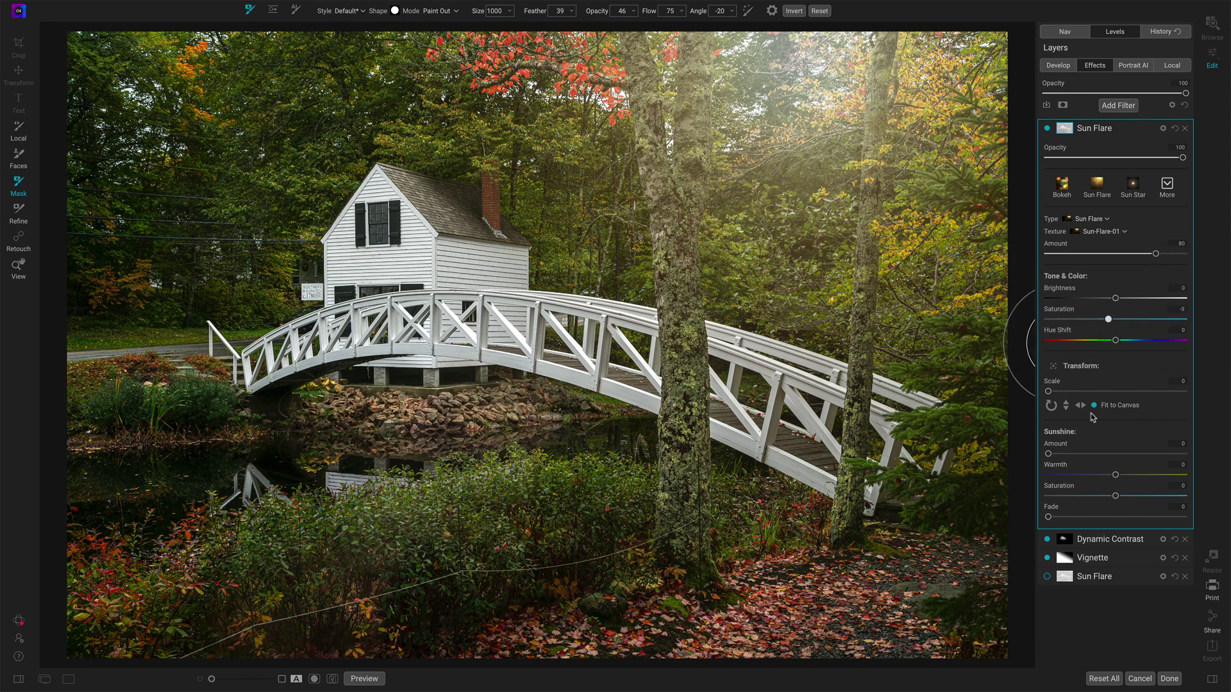
{"action": "left_click", "coordinate": [1049, 453]}
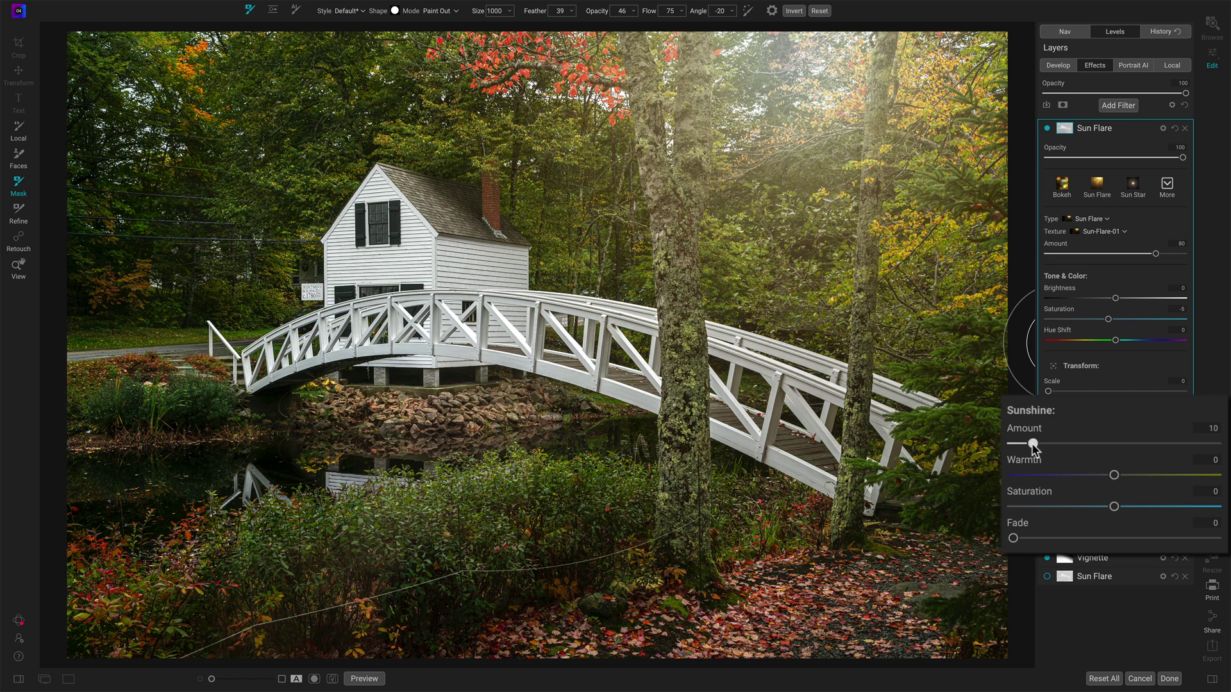
Step: Set the Sunshine amount to 10 and toggle the Sun Flare off and on to compare
{"action": "left_click_drag", "start_coordinate": [1032, 443], "coordinate": [1032, 444]}
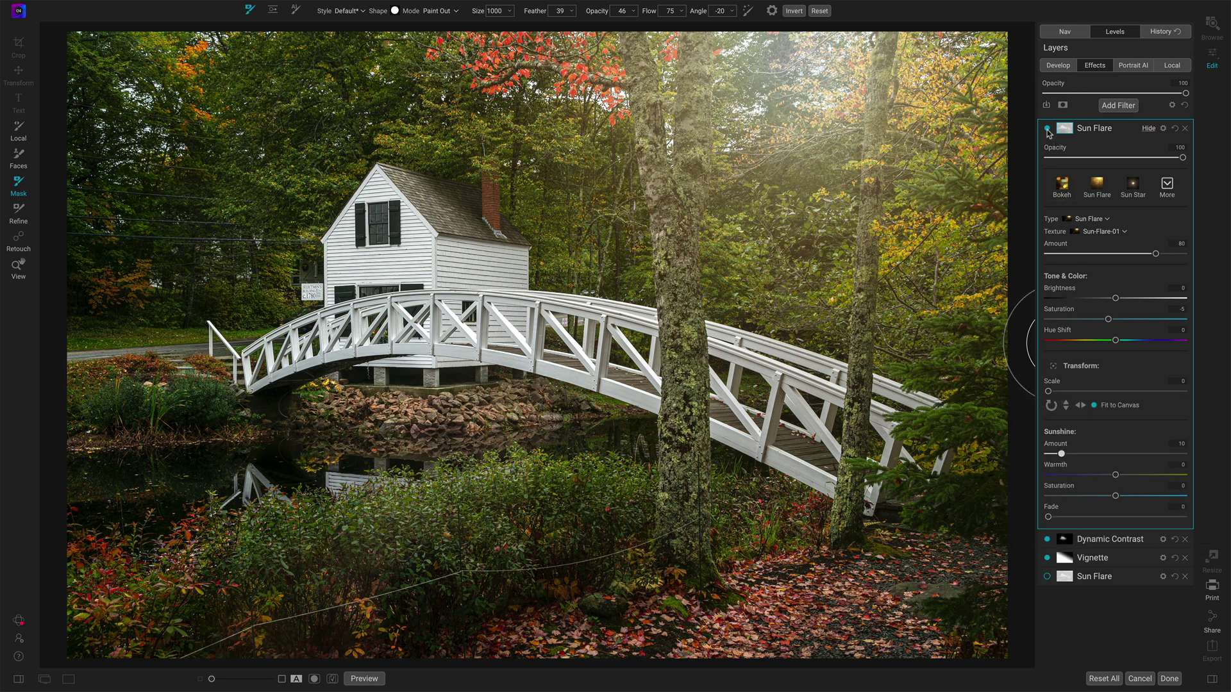
{"action": "left_click", "coordinate": [1047, 128]}
{"action": "left_click", "coordinate": [1011, 121]}
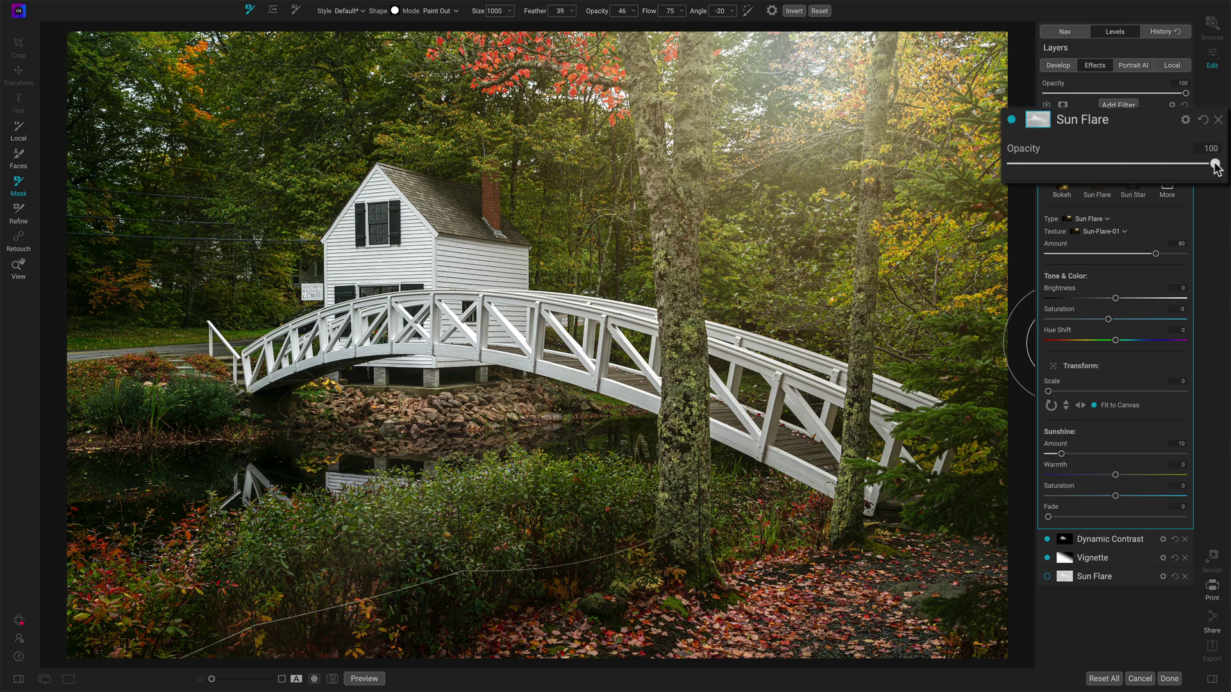
Step: Fade the Sun Flare layer to 71 opacity and compare it on and off
{"action": "left_click_drag", "start_coordinate": [1215, 165], "coordinate": [1154, 167]}
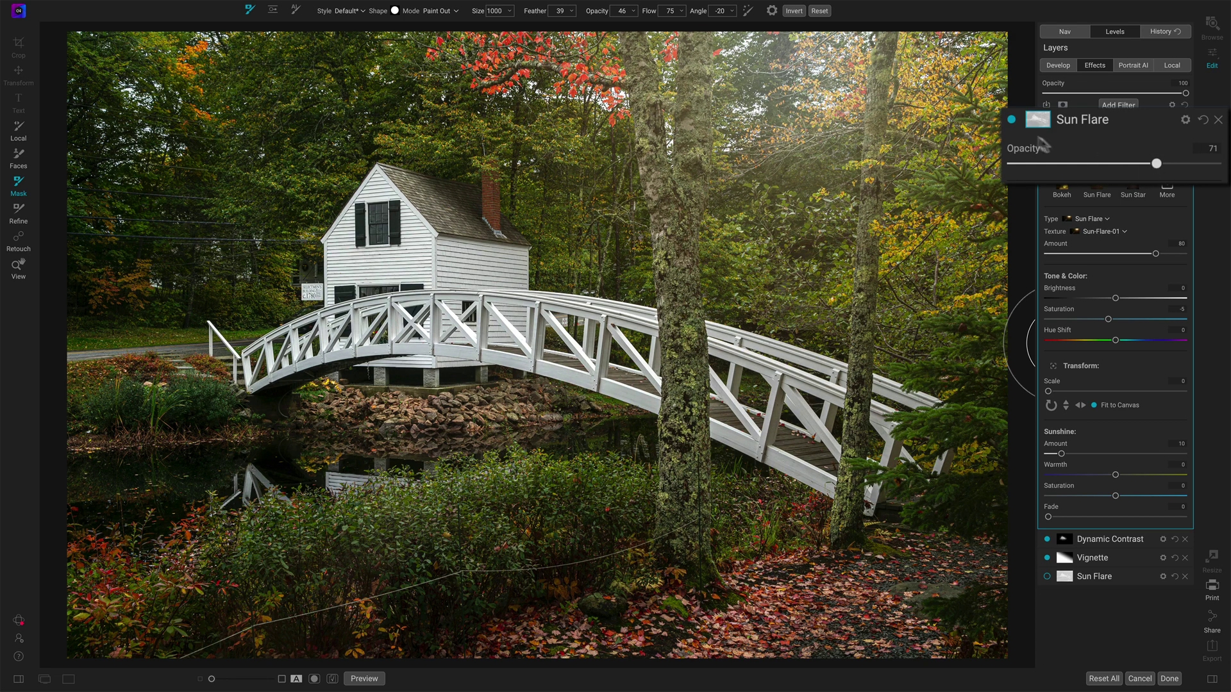
{"action": "left_click", "coordinate": [1011, 119]}
{"action": "left_click", "coordinate": [1011, 119]}
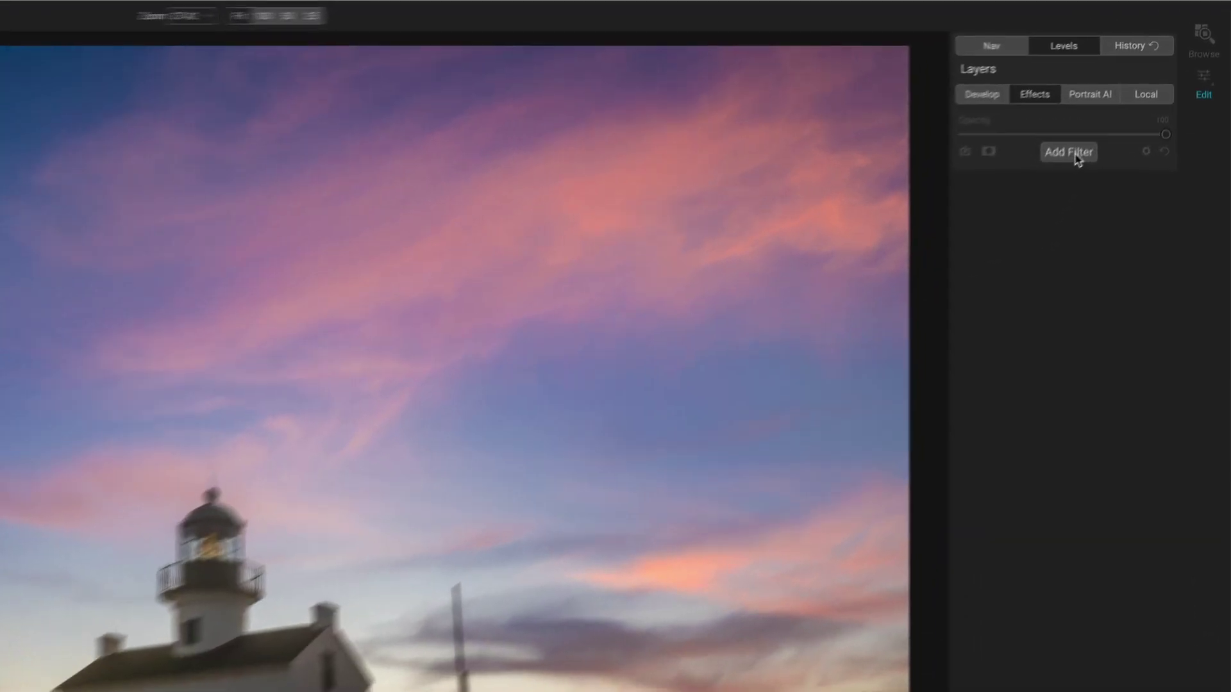
Step: Add a Sun Flare filter to the lighthouse photo and set its type to Sun Star
{"action": "left_click", "coordinate": [1122, 106]}
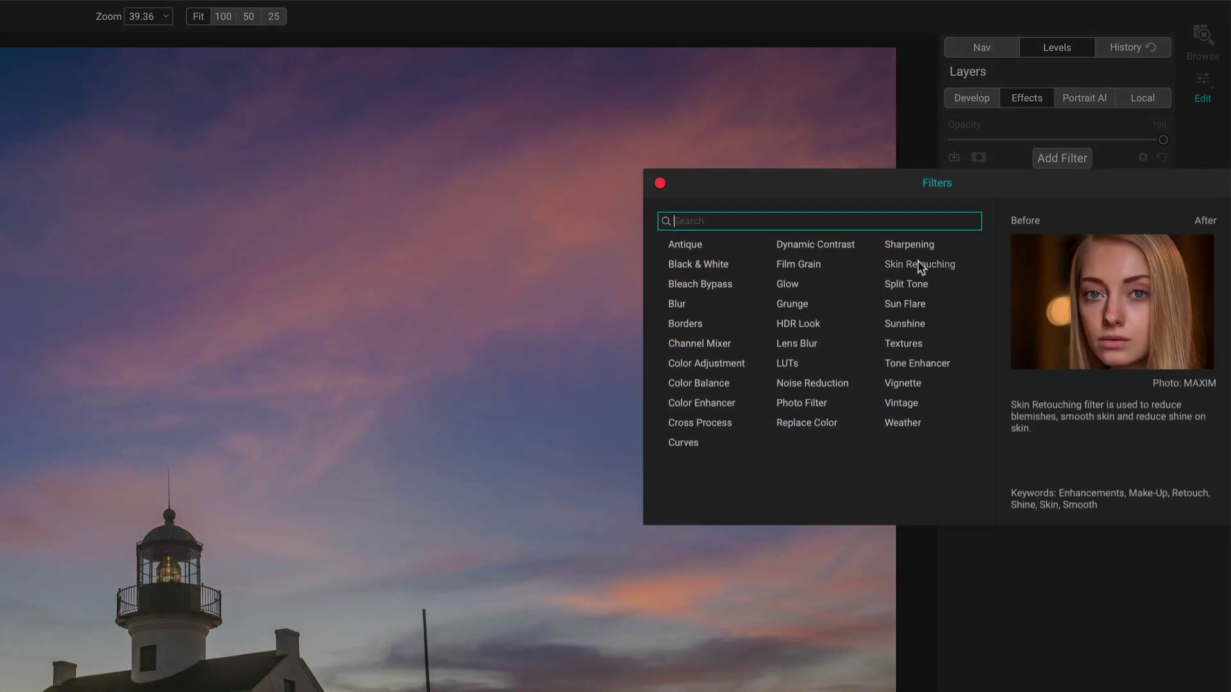
{"action": "left_click", "coordinate": [913, 304]}
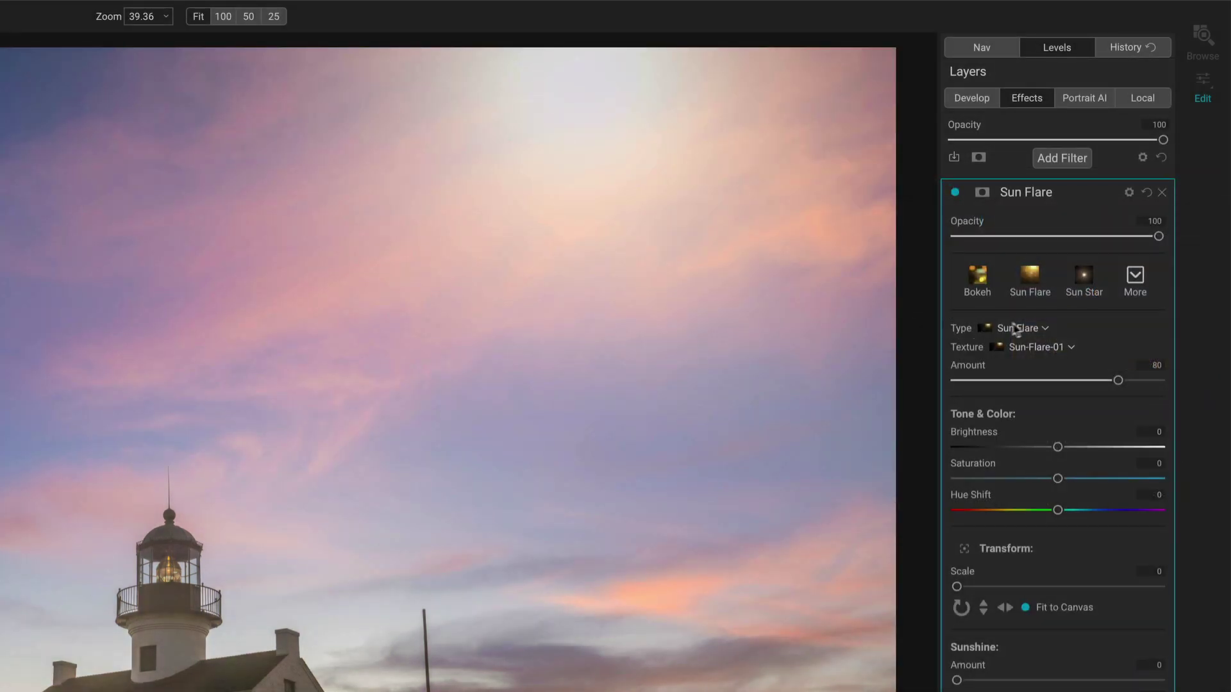
{"action": "left_click", "coordinate": [1045, 329]}
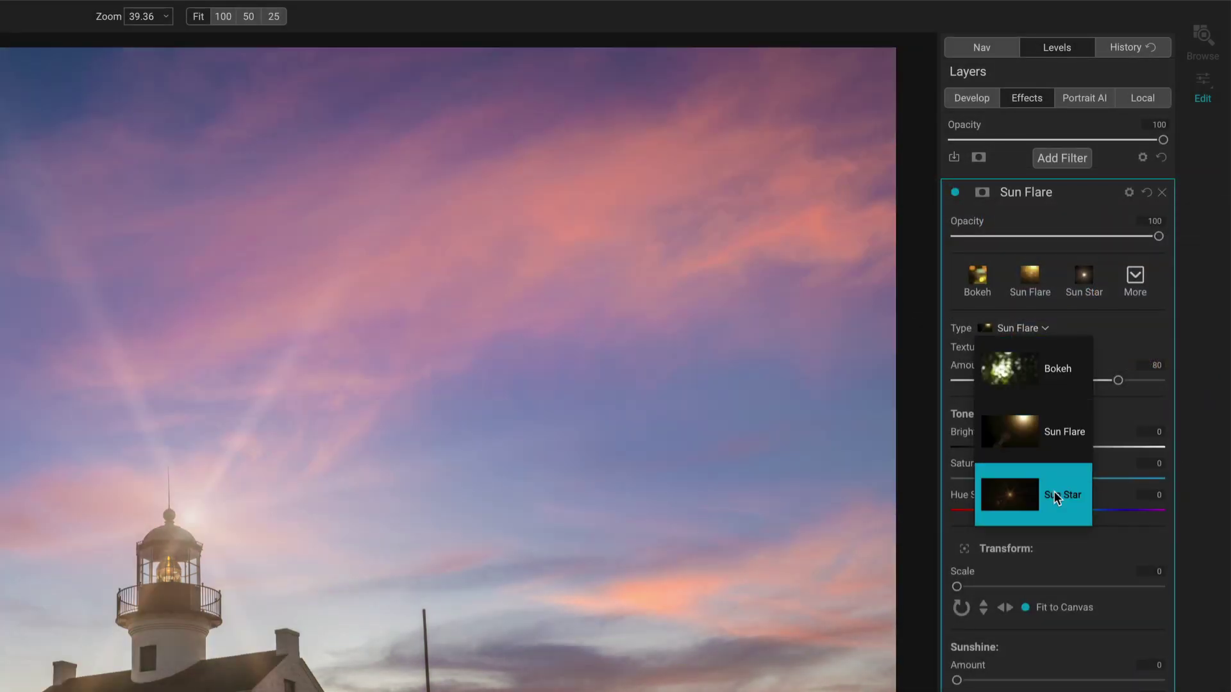
{"action": "left_click", "coordinate": [1054, 495]}
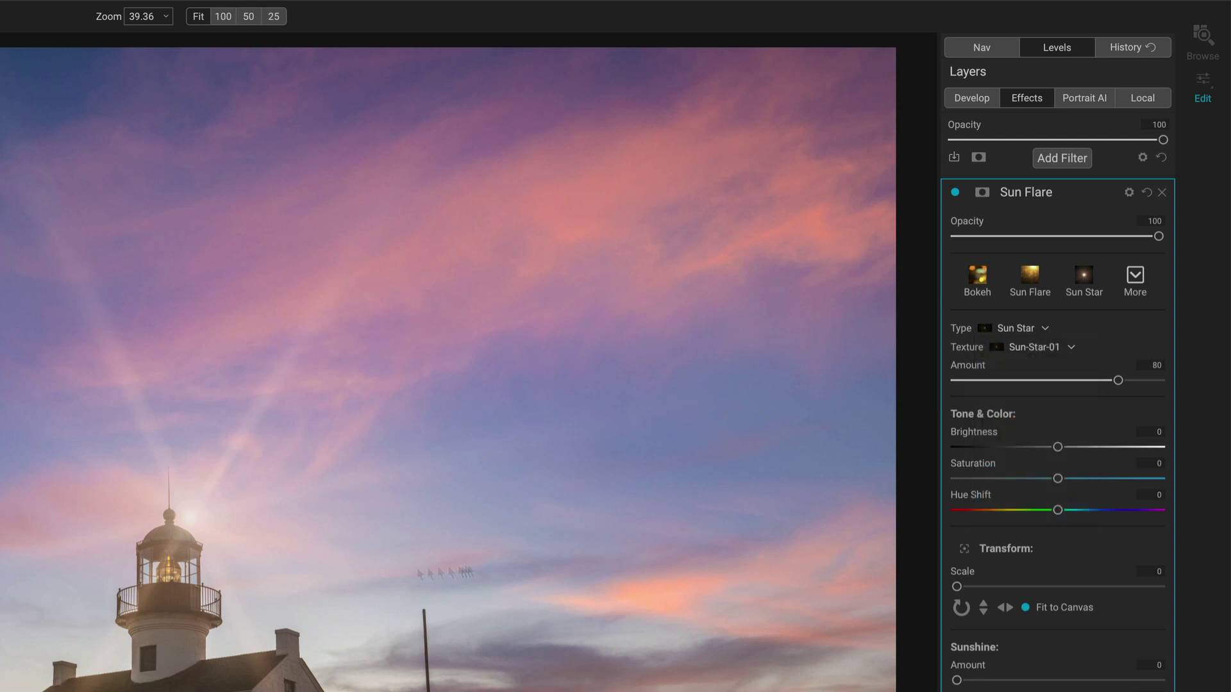
{"action": "left_click", "coordinate": [1064, 348]}
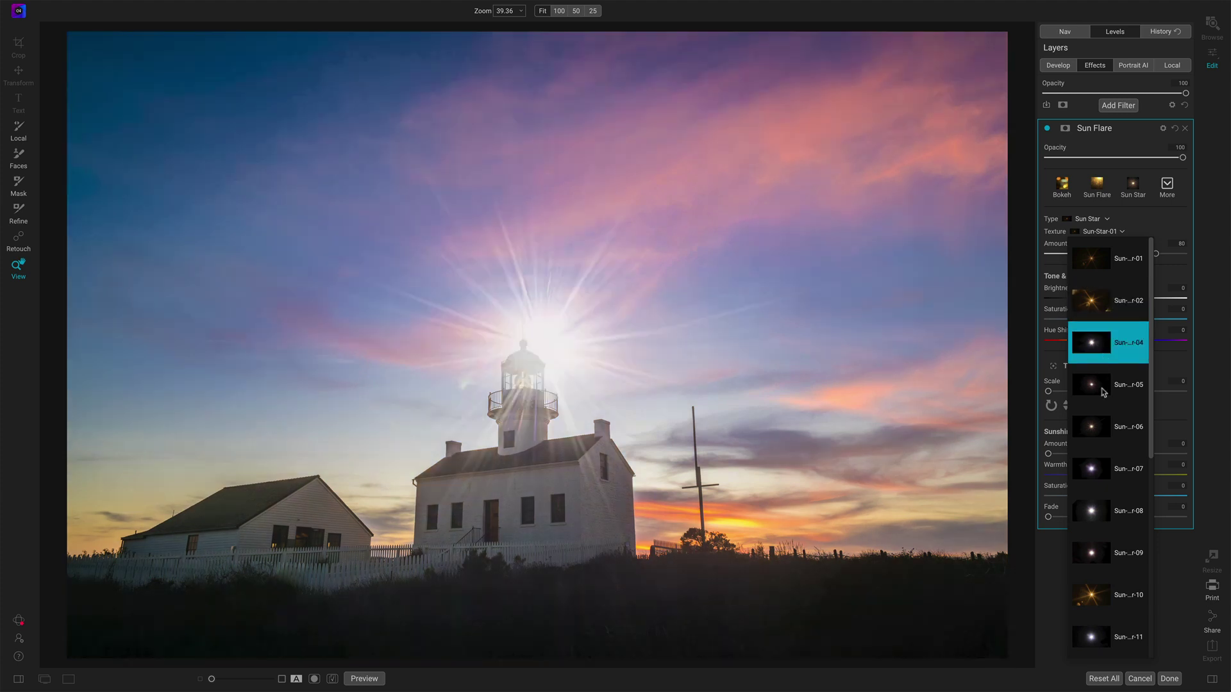
Step: Scroll through the sun star textures to pick Sun-Star-14 with long sky-spanning rays
{"action": "scroll", "coordinate": [1103, 393], "scroll_direction": "down", "scroll_amount": 3}
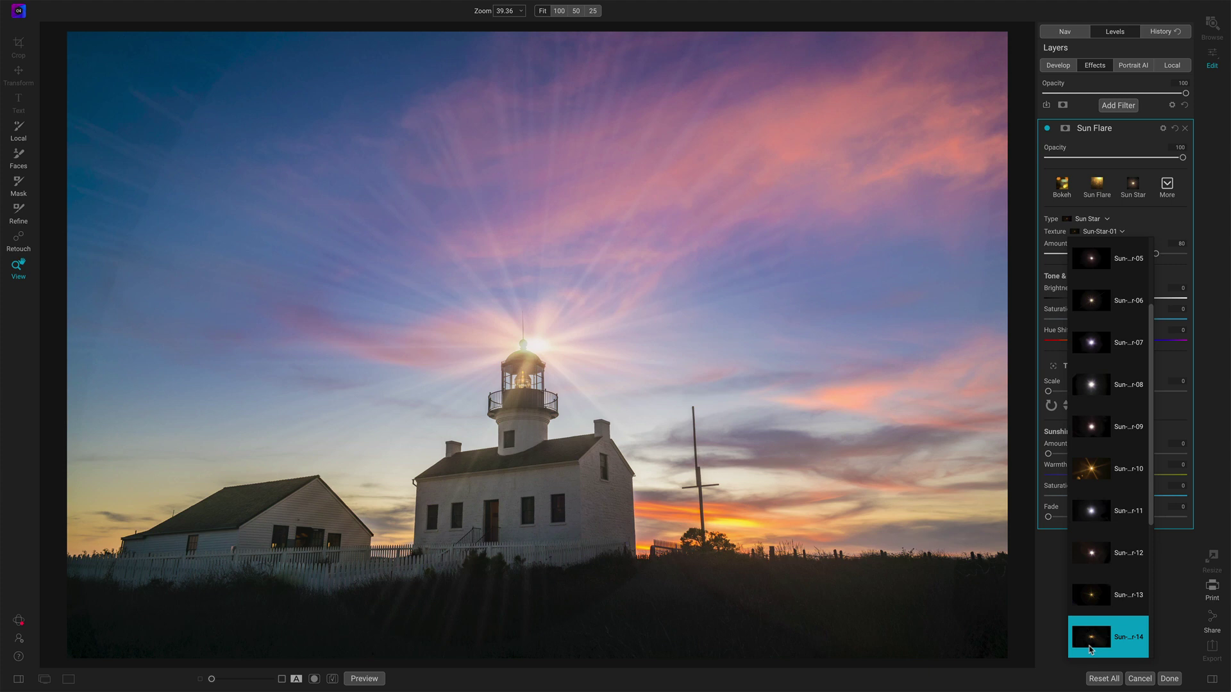
{"action": "scroll", "coordinate": [1089, 649], "scroll_direction": "down", "scroll_amount": 5}
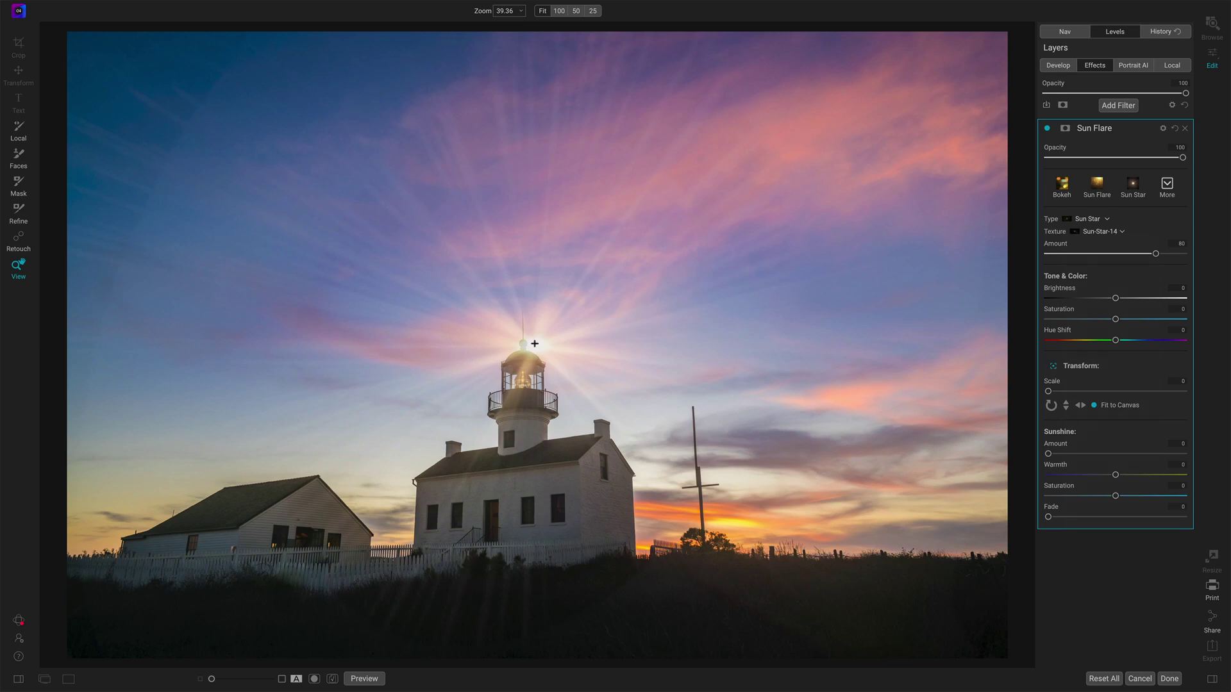
Step: Drag the Sun Star centre down into the lighthouse lantern room
{"action": "left_click_drag", "start_coordinate": [535, 344], "coordinate": [522, 379]}
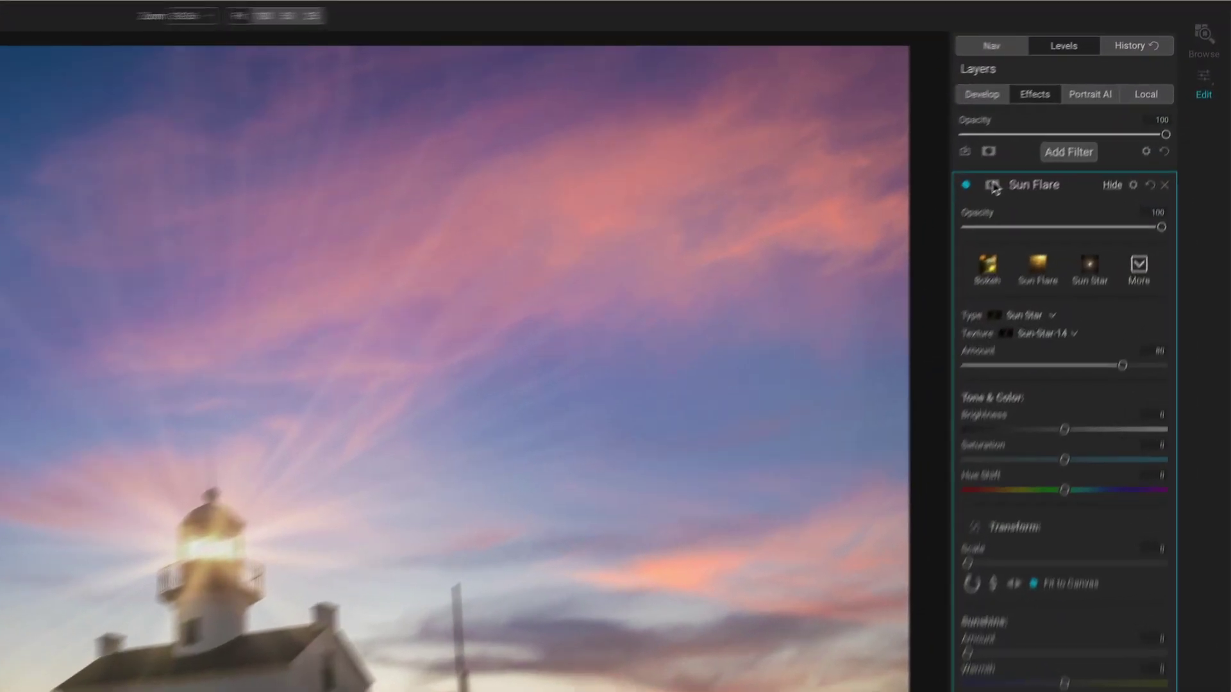
Step: Start the sun star's mask with the Masking Bug and bring up its shape choices
{"action": "key", "text": "b"}
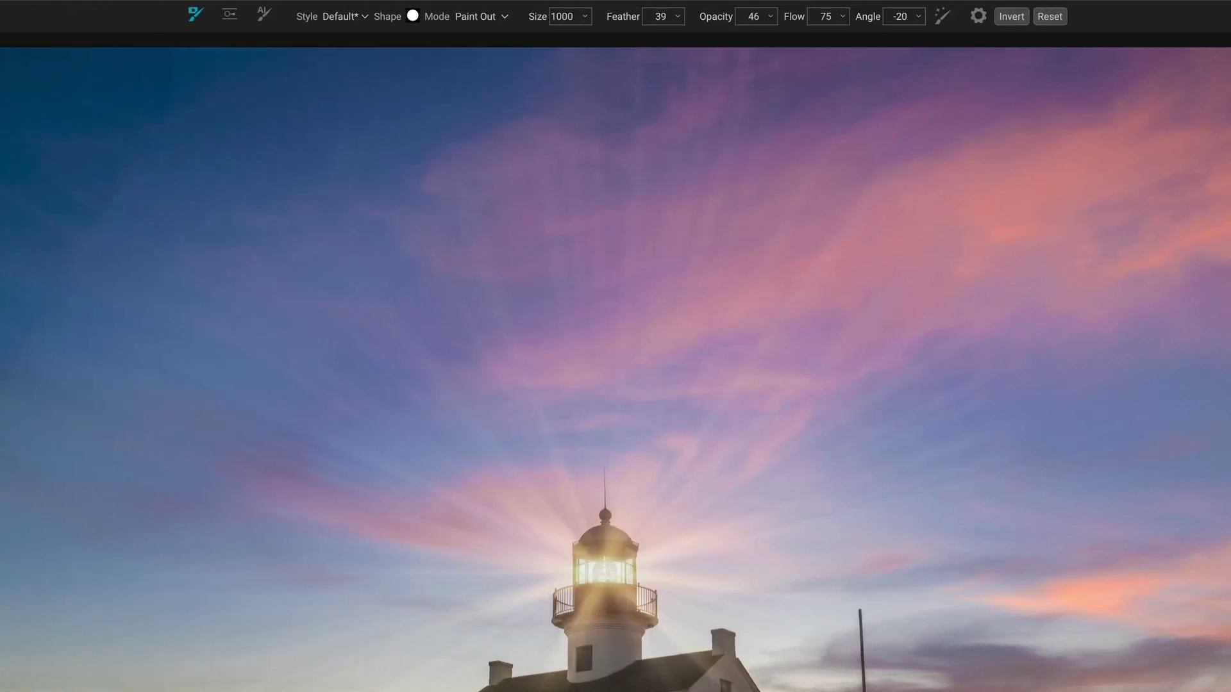
{"action": "left_click", "coordinate": [229, 14]}
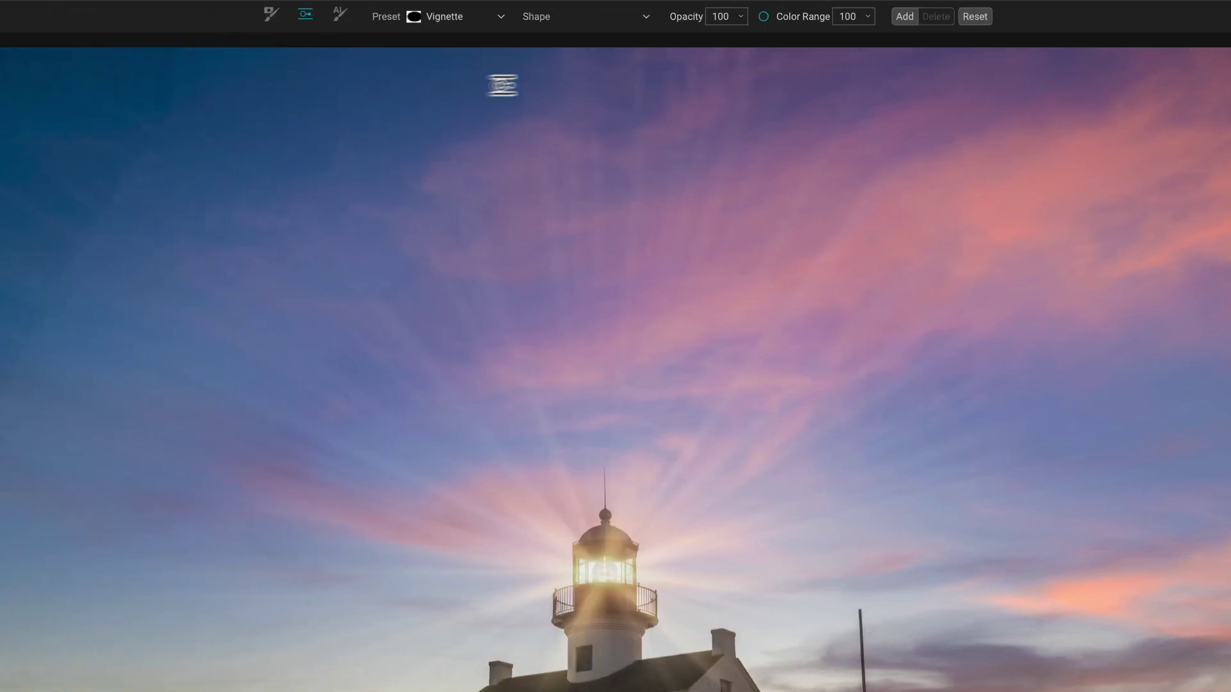
{"action": "left_click", "coordinate": [585, 18]}
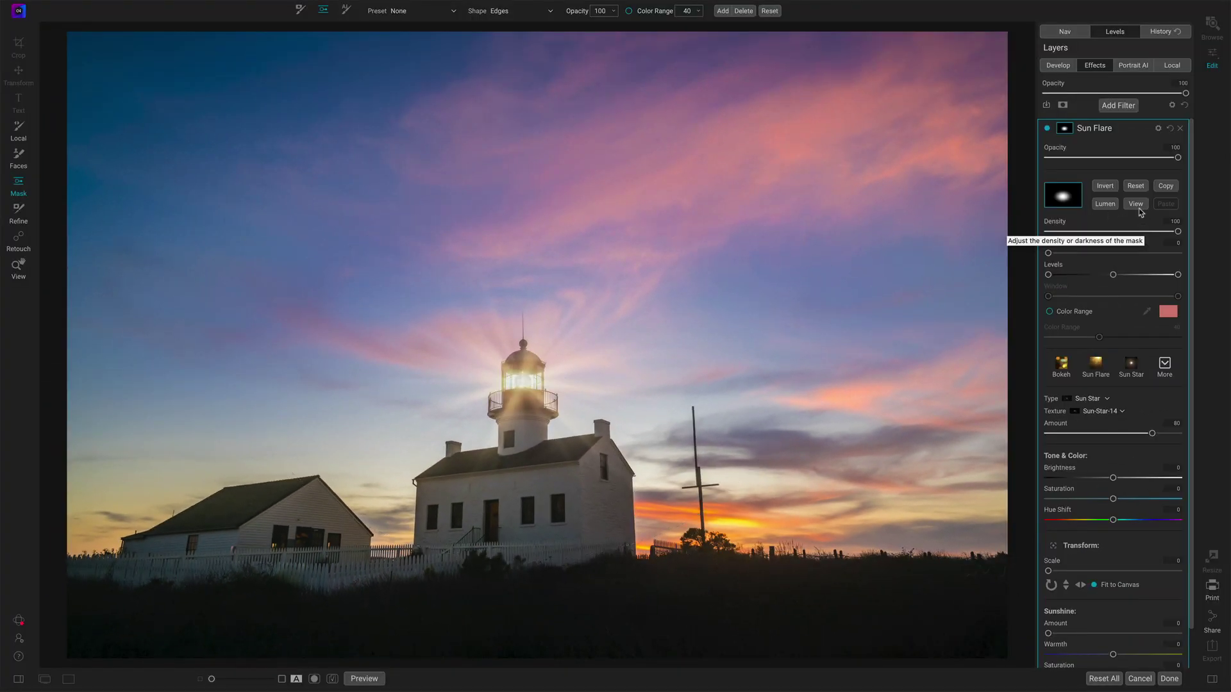
{"action": "left_click", "coordinate": [1046, 129]}
{"action": "left_click", "coordinate": [1047, 128]}
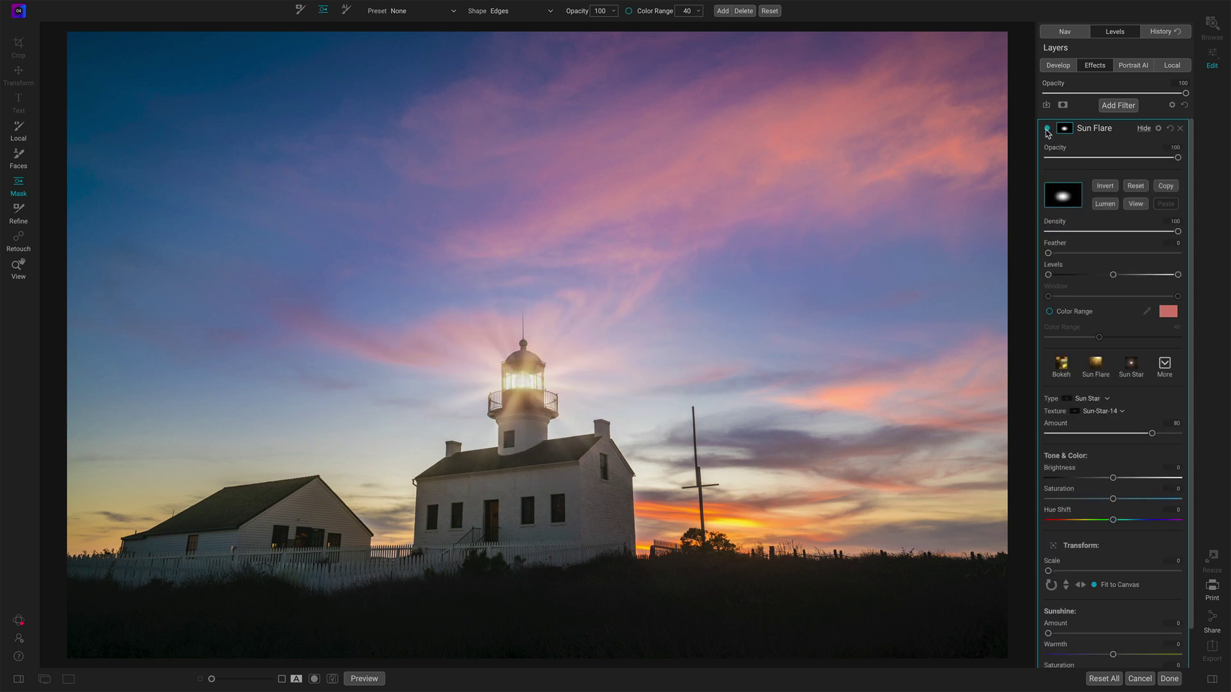
{"action": "left_click", "coordinate": [1047, 129]}
{"action": "left_click", "coordinate": [1046, 129]}
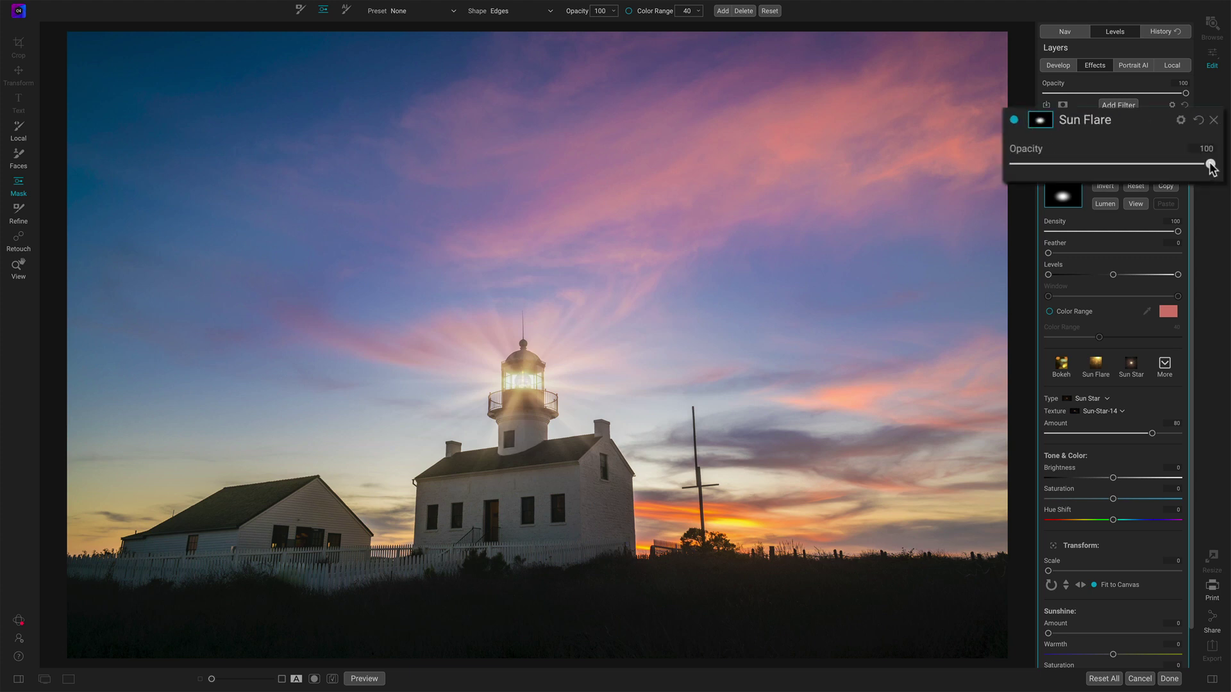
{"action": "mouse_move", "coordinate": [1210, 166]}
{"action": "left_mouse_down"}
{"action": "mouse_move", "coordinate": [1148, 165]}
{"action": "mouse_move", "coordinate": [1224, 171]}
{"action": "left_mouse_up"}
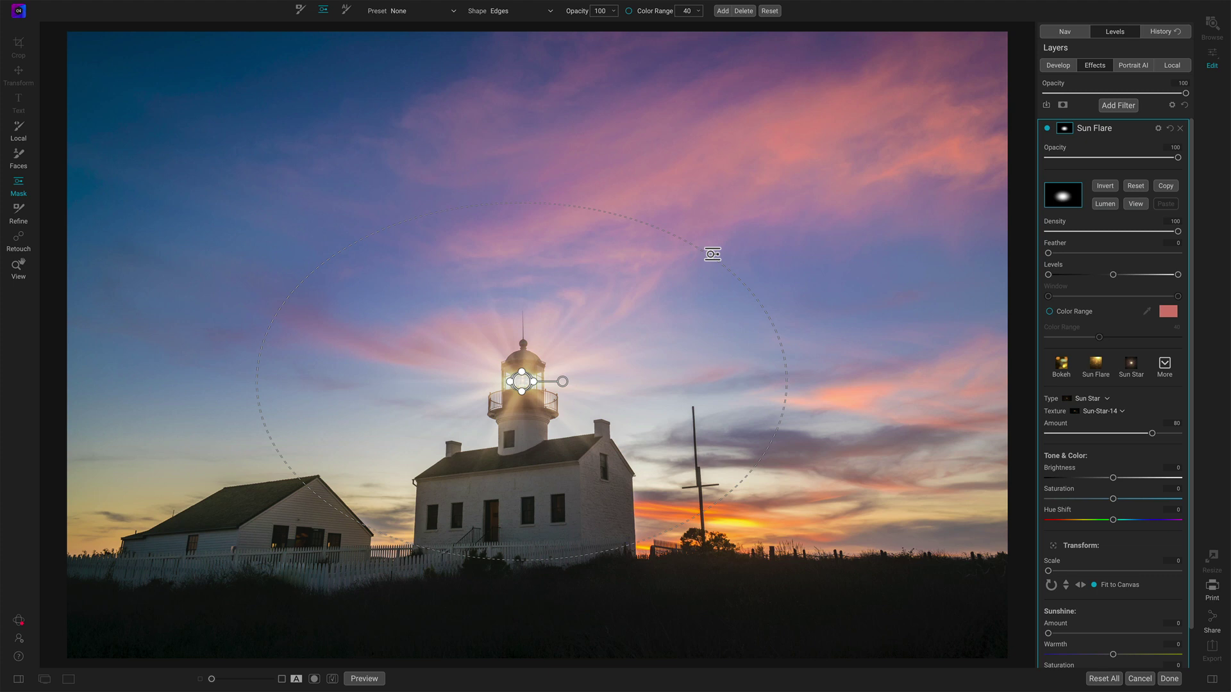
Step: View the Sun Star mask in black and white, then as a red overlay
{"action": "key", "text": "ctrl+m"}
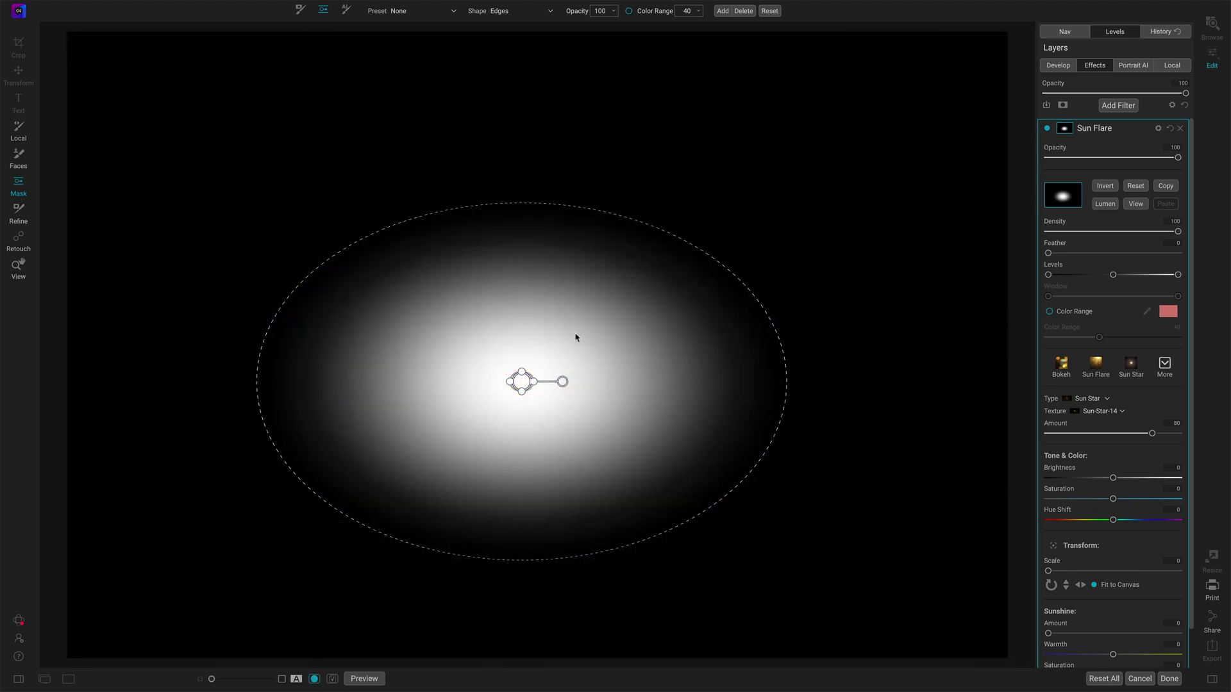
{"action": "key", "text": "ctrl+m"}
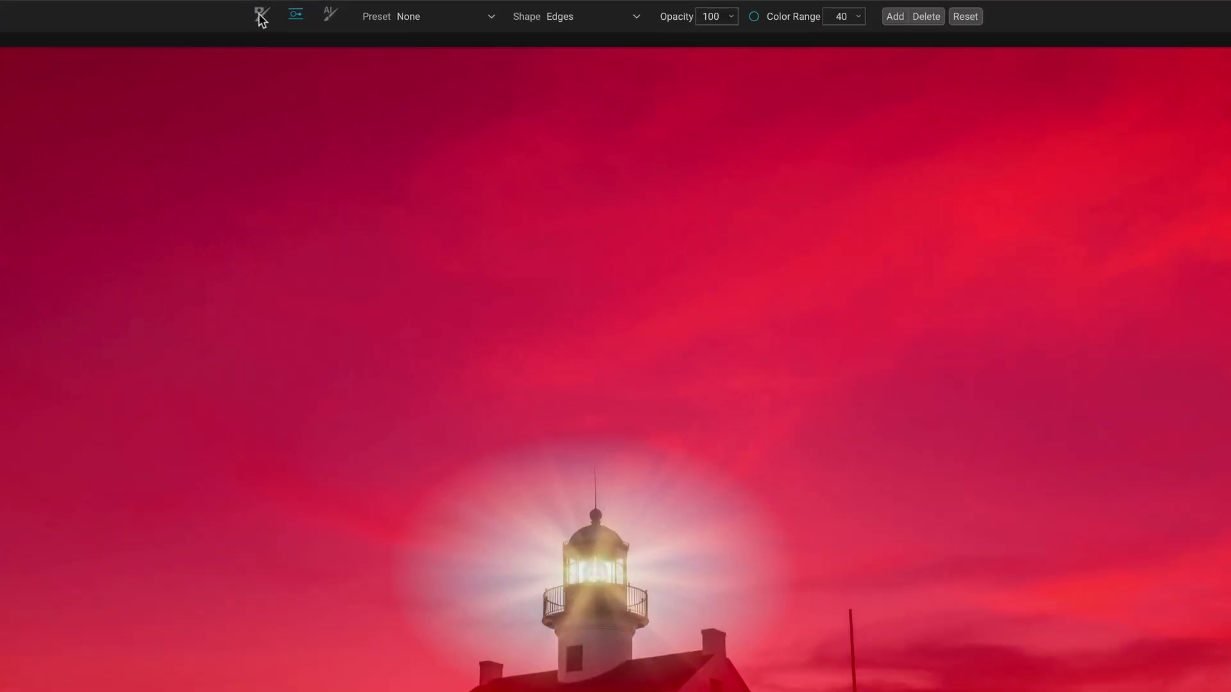
Step: Set up the Masking Brush with flow 100 and opacity 37 for painting the lamp spot
{"action": "left_click", "coordinate": [300, 10]}
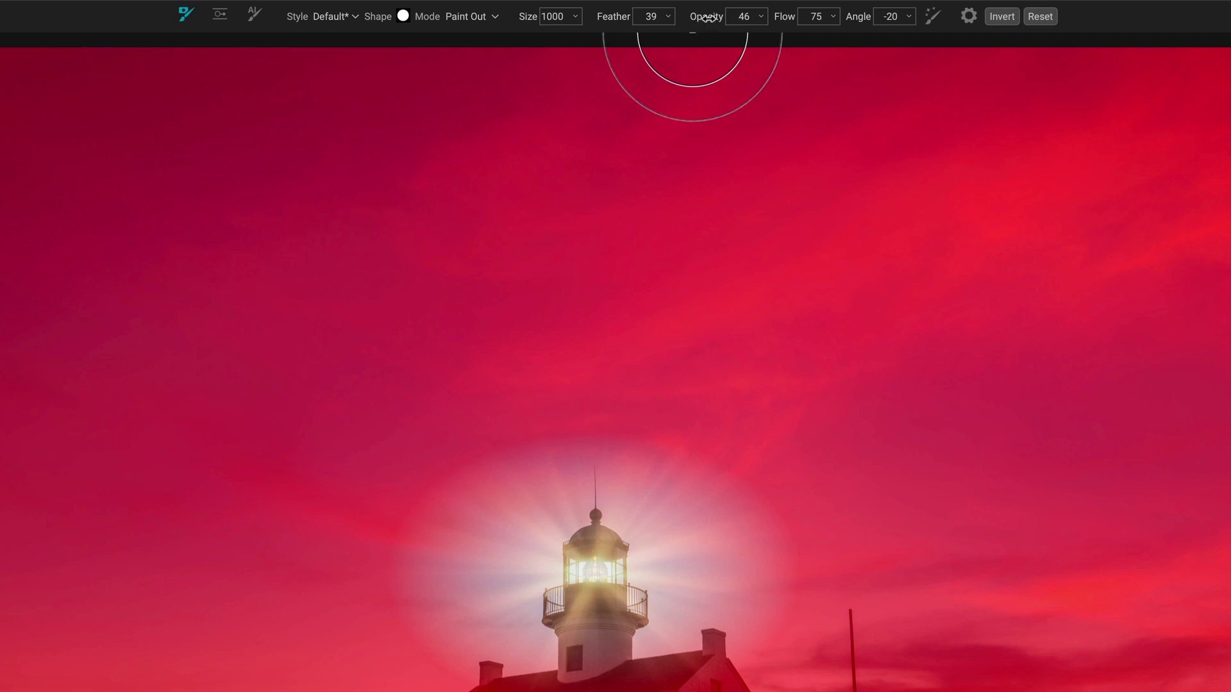
{"action": "left_click_drag", "start_coordinate": [707, 18], "coordinate": [711, 19]}
{"action": "left_click_drag", "start_coordinate": [786, 18], "coordinate": [911, 19]}
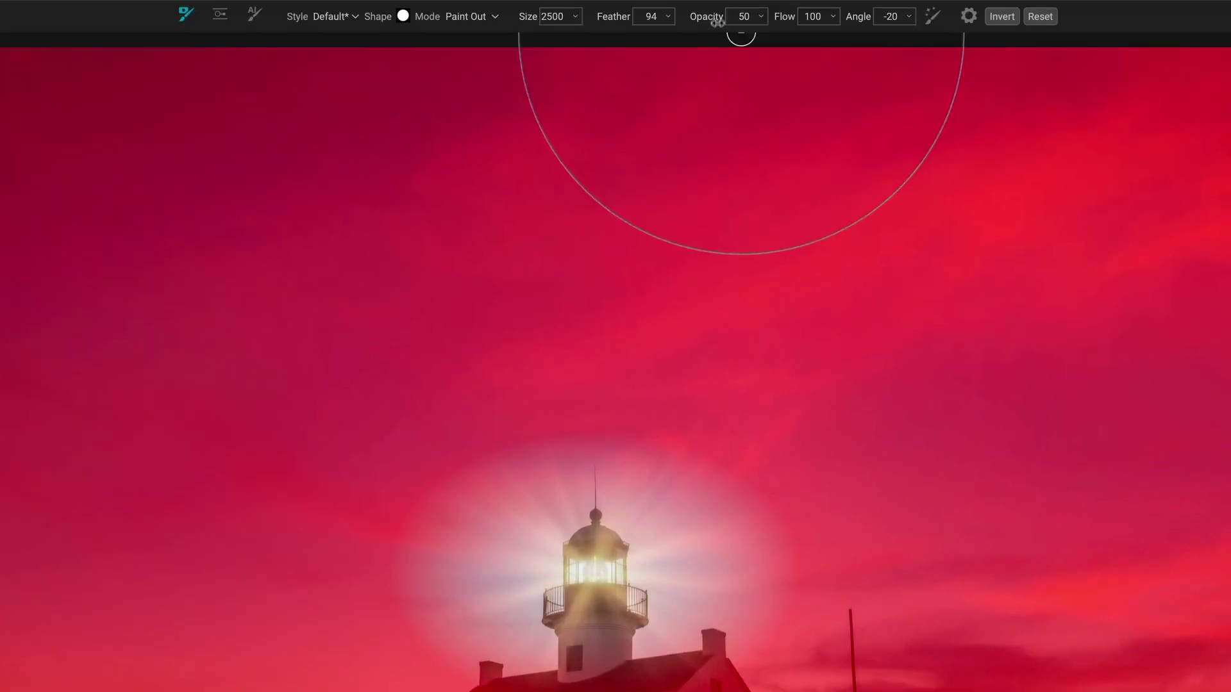
{"action": "left_click_drag", "start_coordinate": [714, 18], "coordinate": [694, 18]}
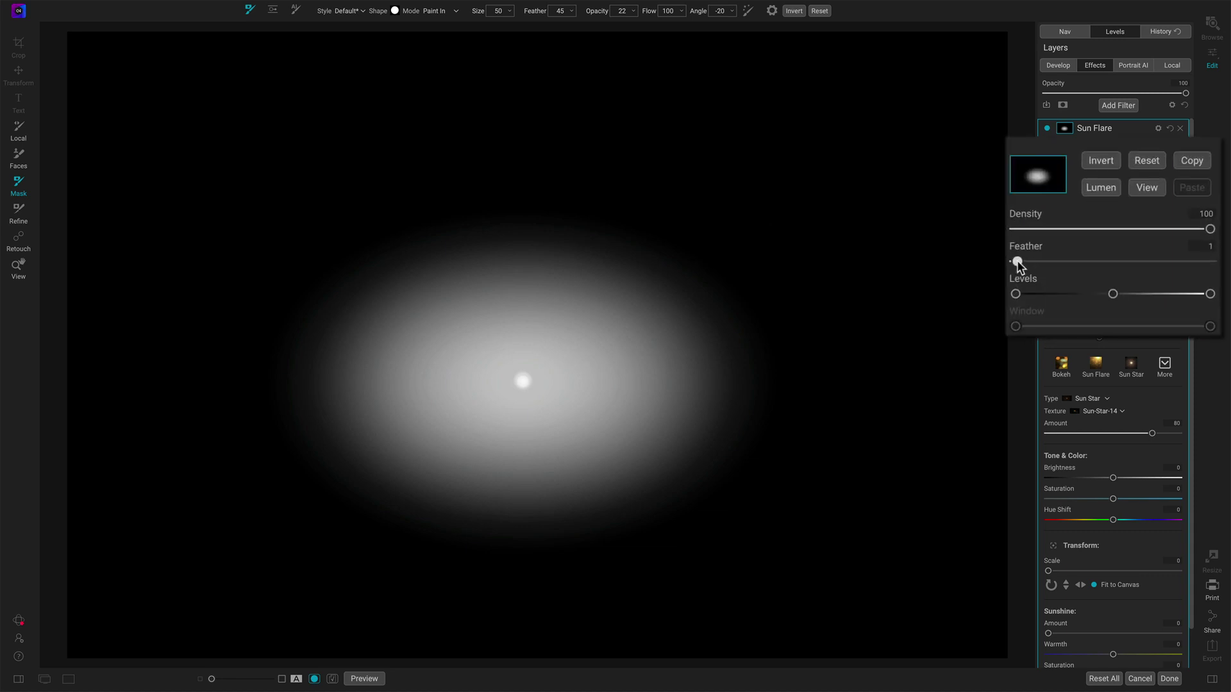
Step: Feather the Sun Star mask edge to 6 and switch back to the full-colour lighthouse view
{"action": "left_click_drag", "start_coordinate": [1020, 261], "coordinate": [1027, 262]}
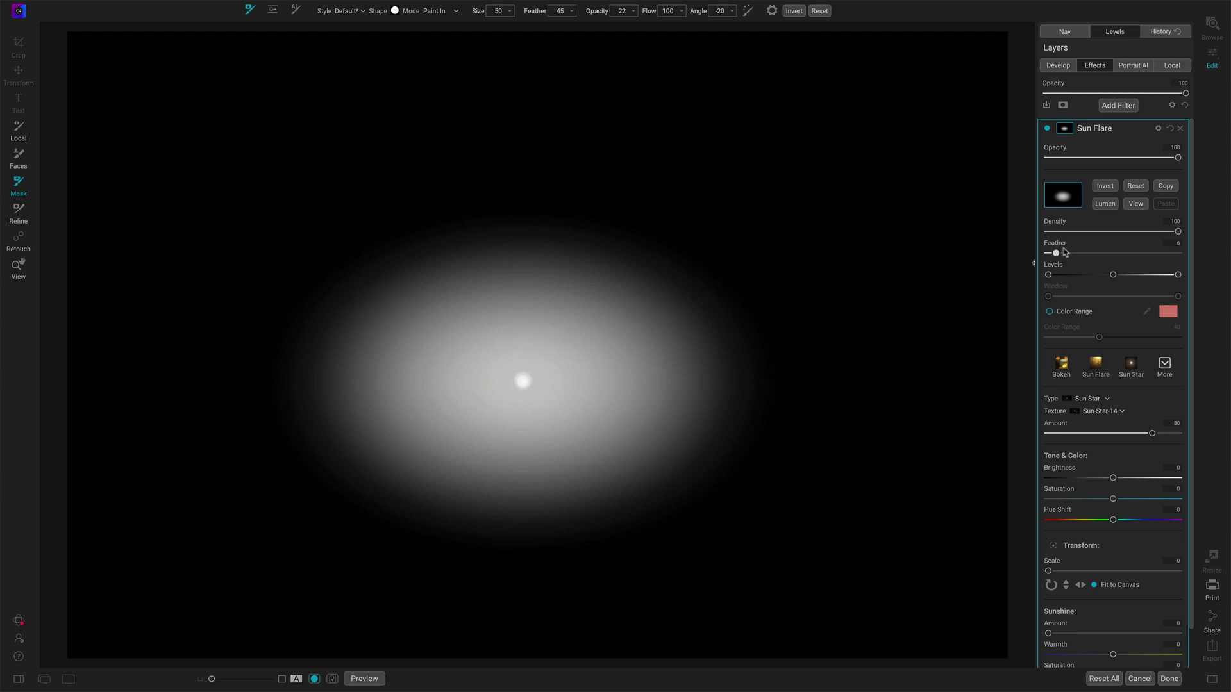
{"action": "key", "text": "ctrl+m"}
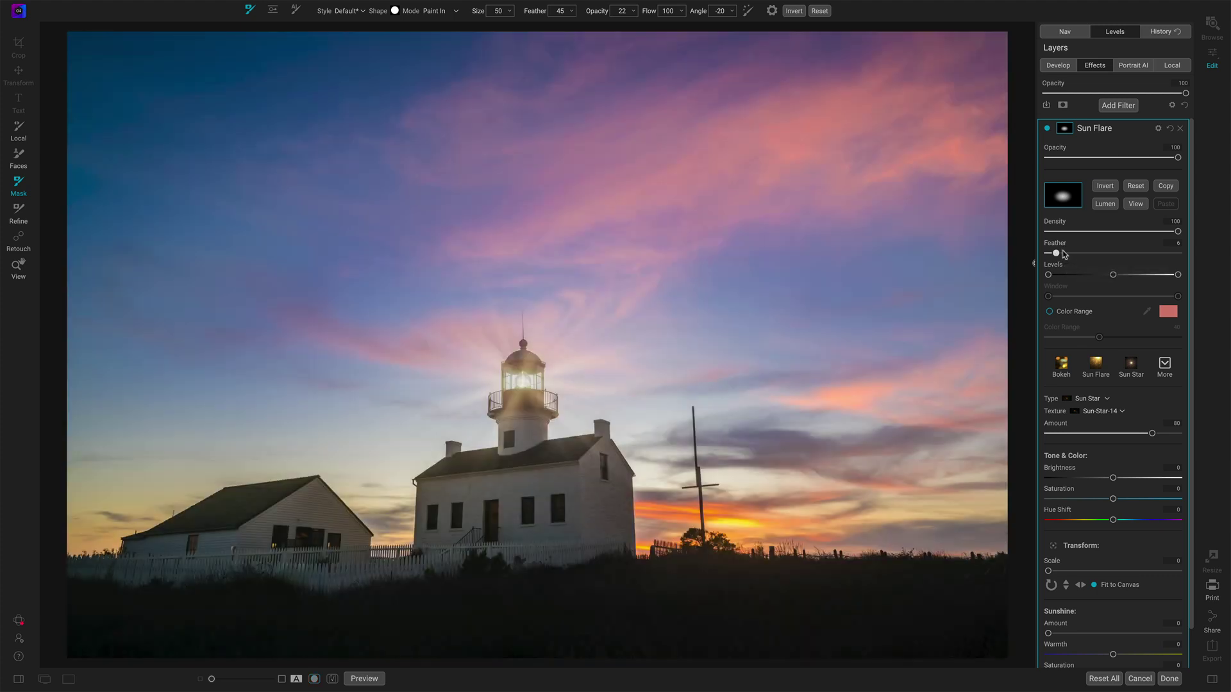
{"action": "left_click", "coordinate": [1048, 129]}
{"action": "left_click", "coordinate": [1048, 129]}
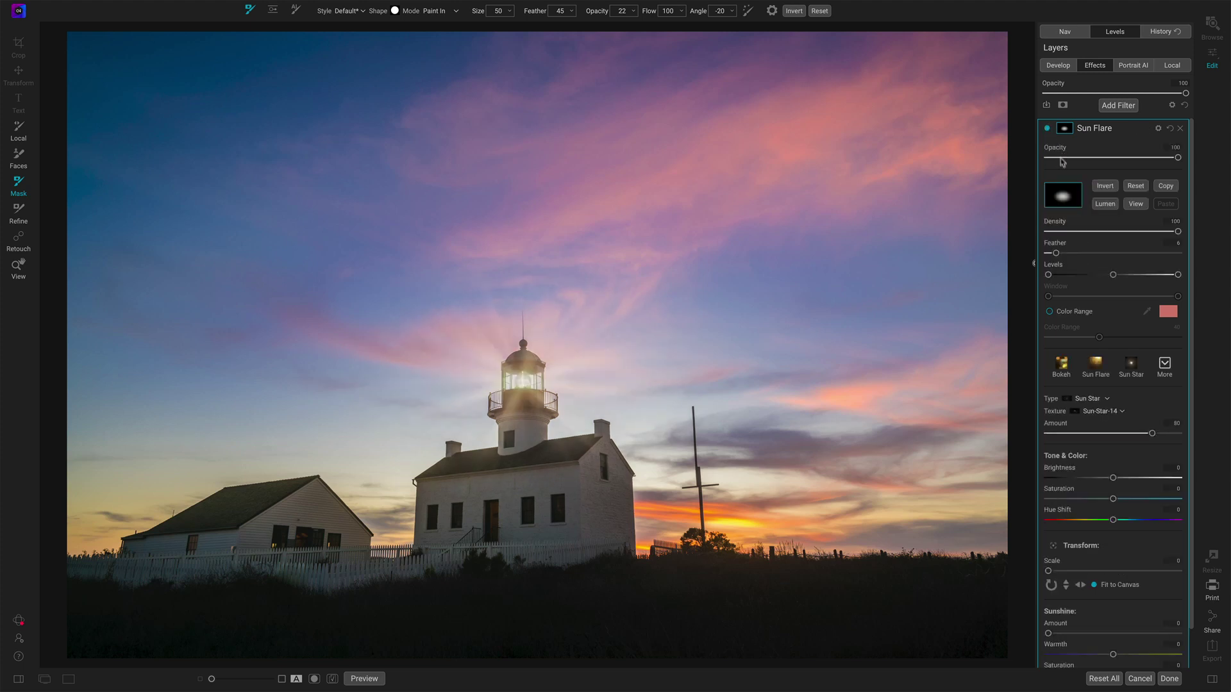